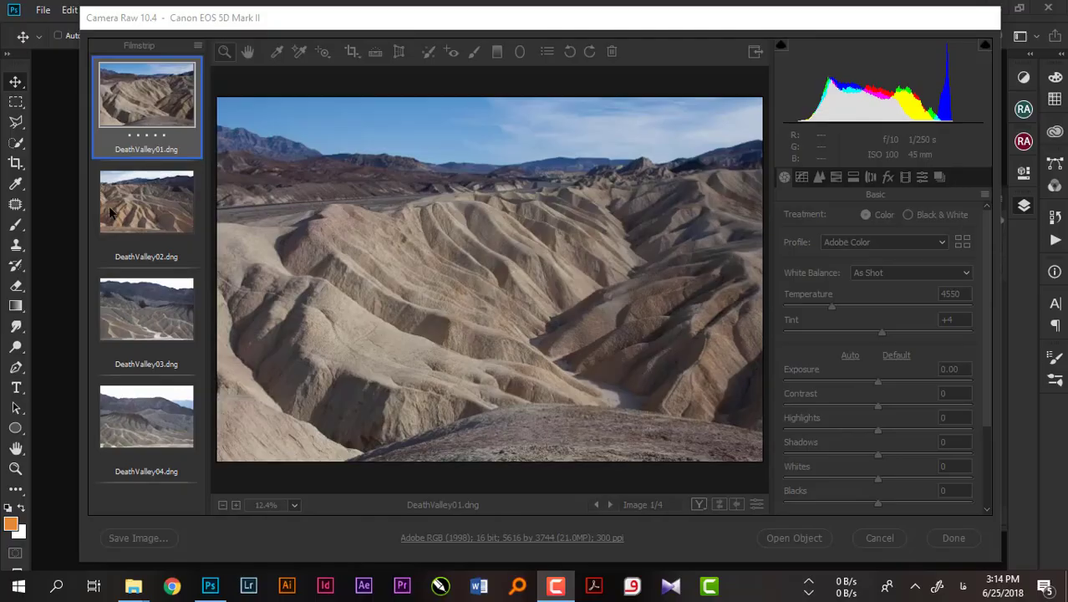
# Step: Preview each of the four Death Valley photos in the filmstrip
pyautogui.click(112, 213)
pyautogui.click(117, 311)
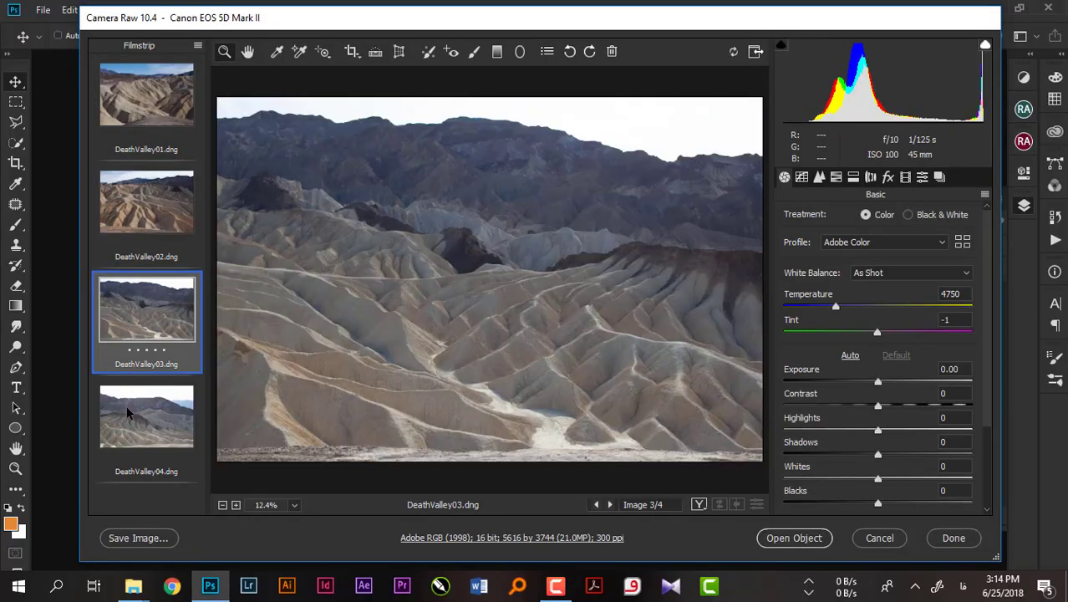
pyautogui.click(126, 405)
pyautogui.click(137, 288)
pyautogui.click(136, 231)
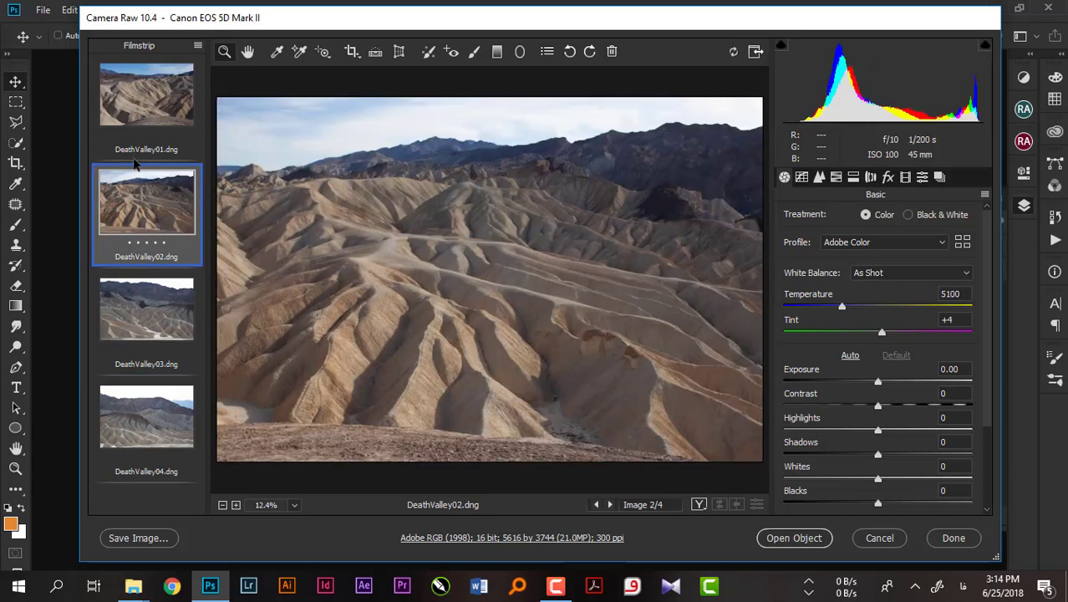
pyautogui.click(147, 104)
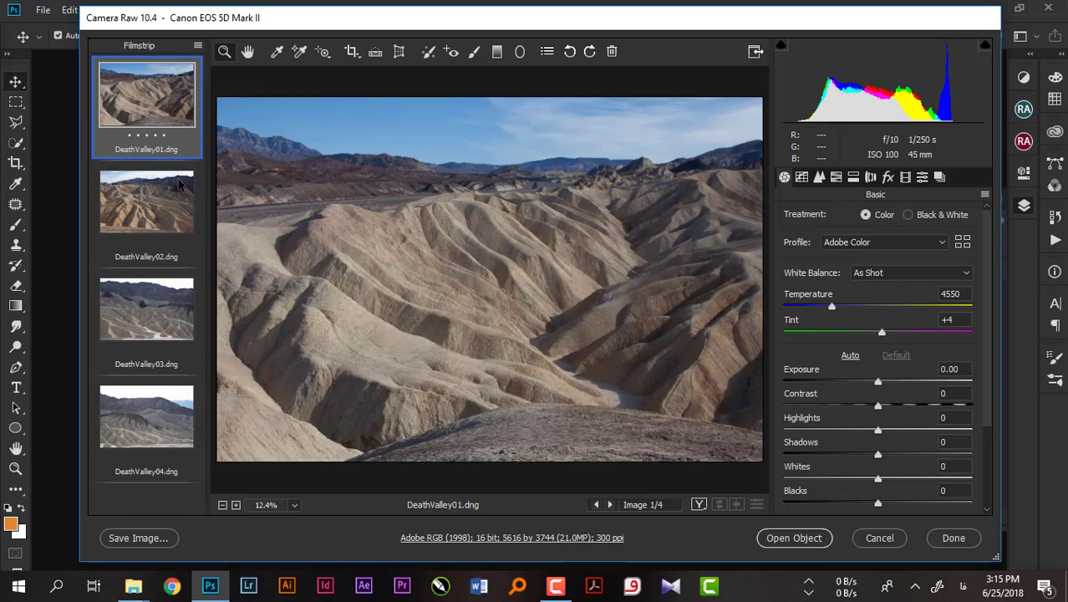
pyautogui.click(171, 213)
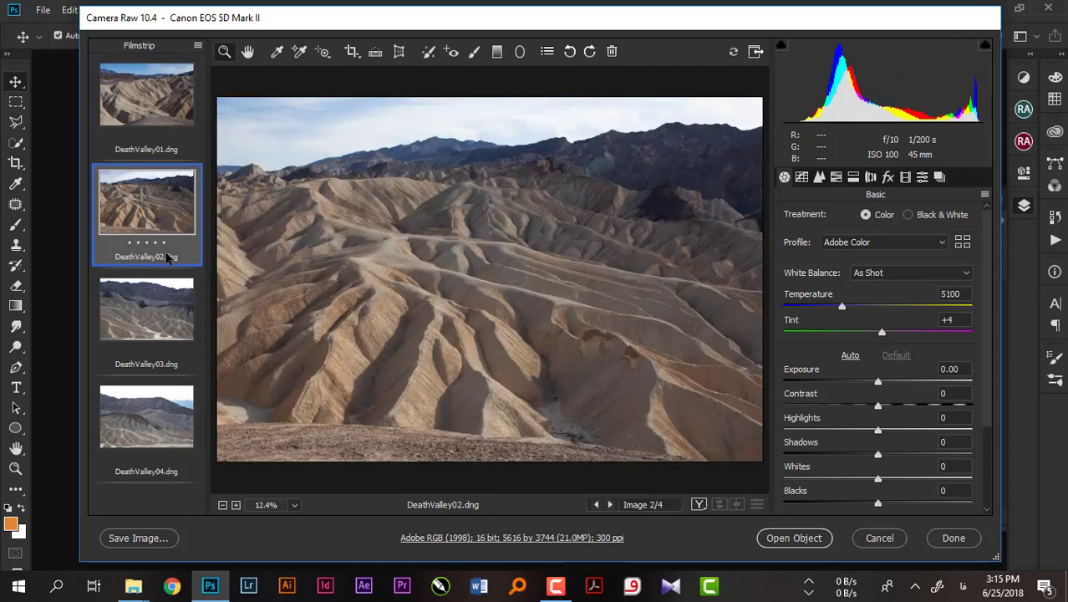
# Step: Select DeathValley01 through DeathValley04 together in the filmstrip
pyautogui.click(167, 117)
pyautogui.keyDown('ctrl'); pyautogui.click(153, 212); pyautogui.keyUp('ctrl')
pyautogui.keyDown('ctrl'); pyautogui.click(162, 294); pyautogui.keyUp('ctrl')
pyautogui.keyDown('ctrl'); pyautogui.click(165, 404); pyautogui.keyUp('ctrl')
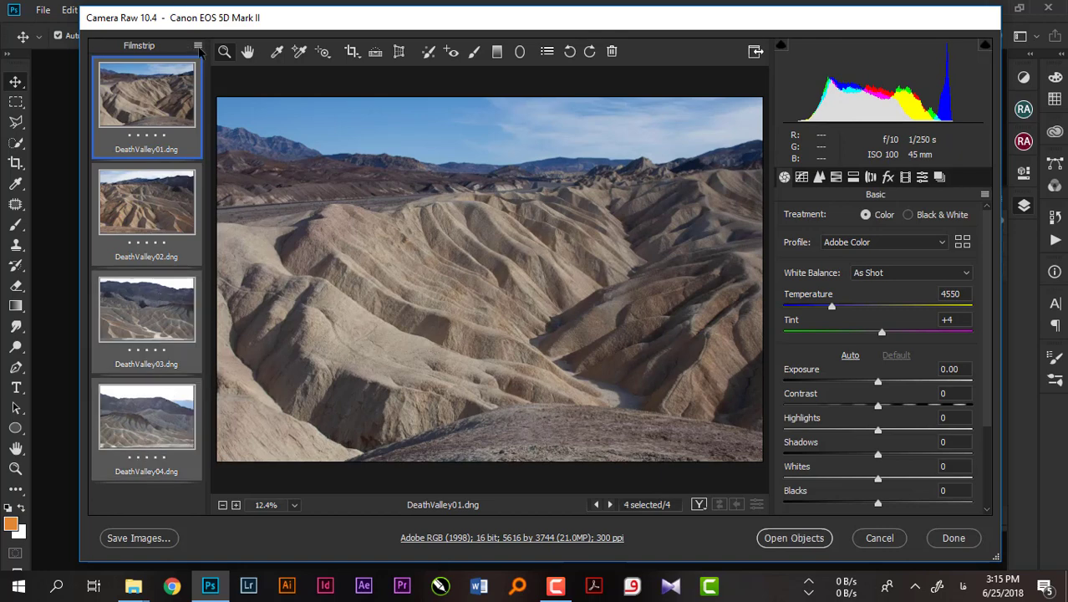
# Step: Run Merge to Panorama from the filmstrip menu and accept the missing lens profile warning
pyautogui.click(198, 46)
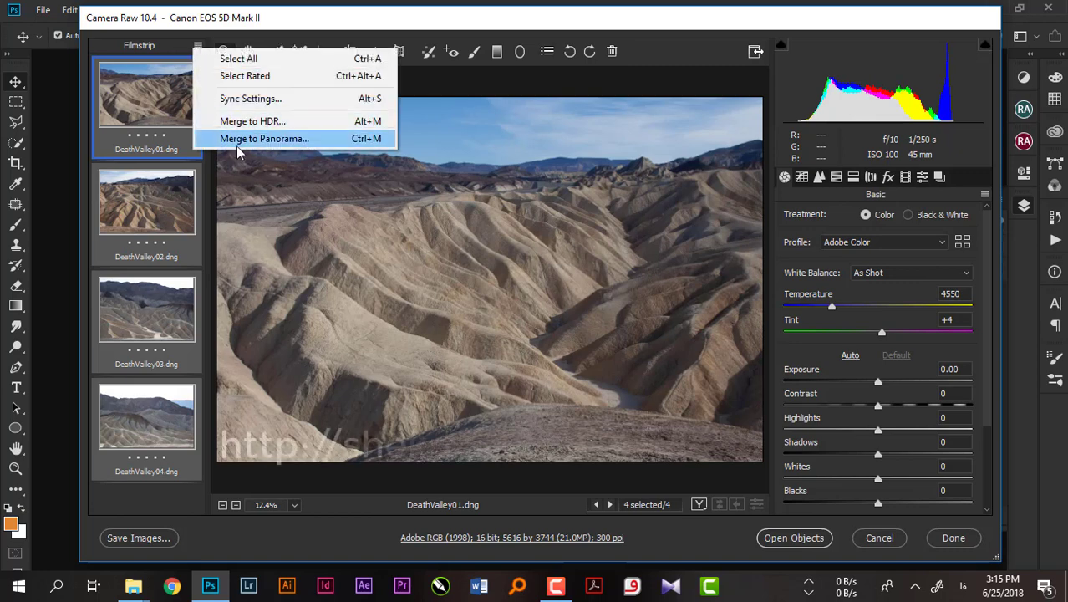
pyautogui.click(281, 138)
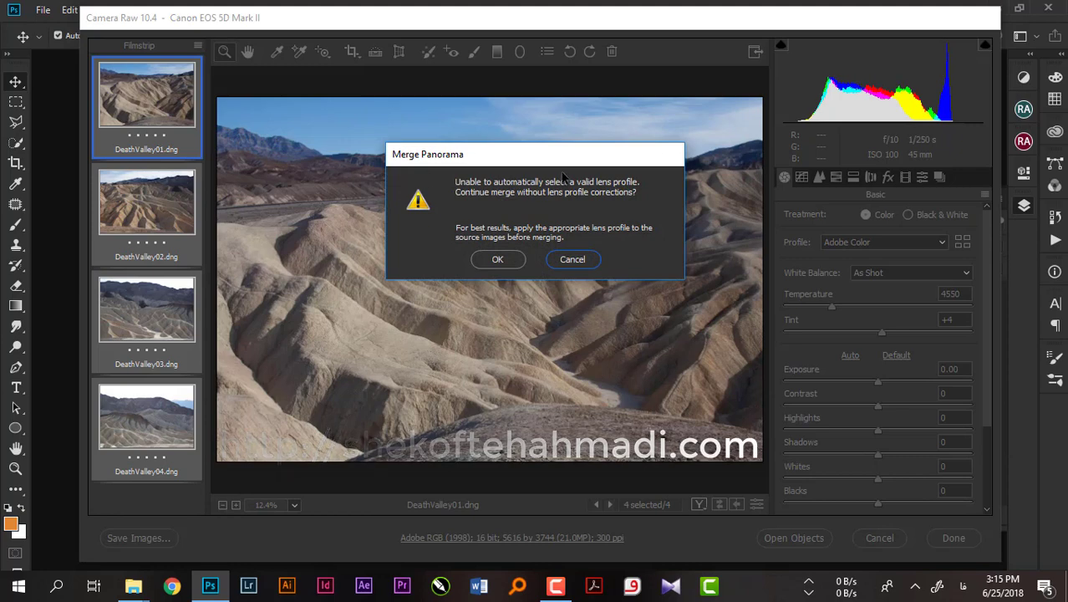
pyautogui.moveTo(549, 164); pyautogui.dragTo(488, 164)
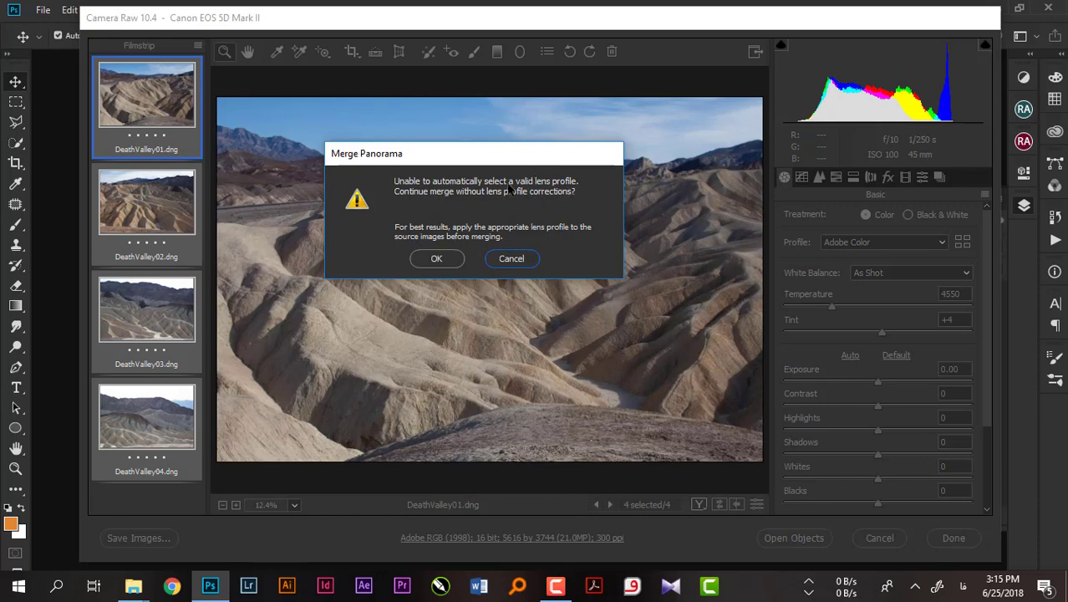
pyautogui.moveTo(517, 178); pyautogui.dragTo(519, 168)
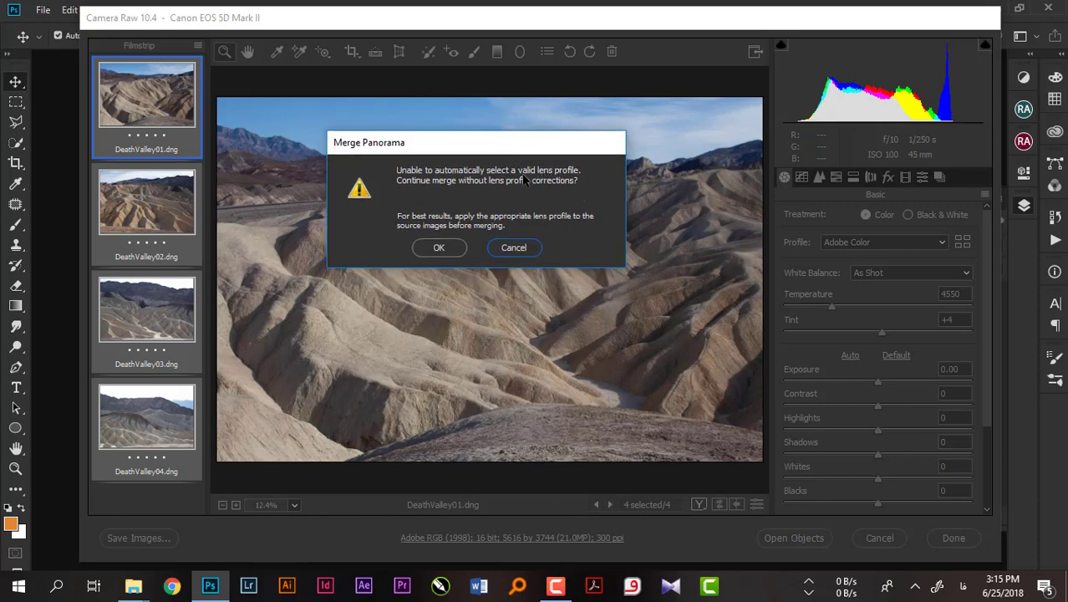
pyautogui.click(443, 250)
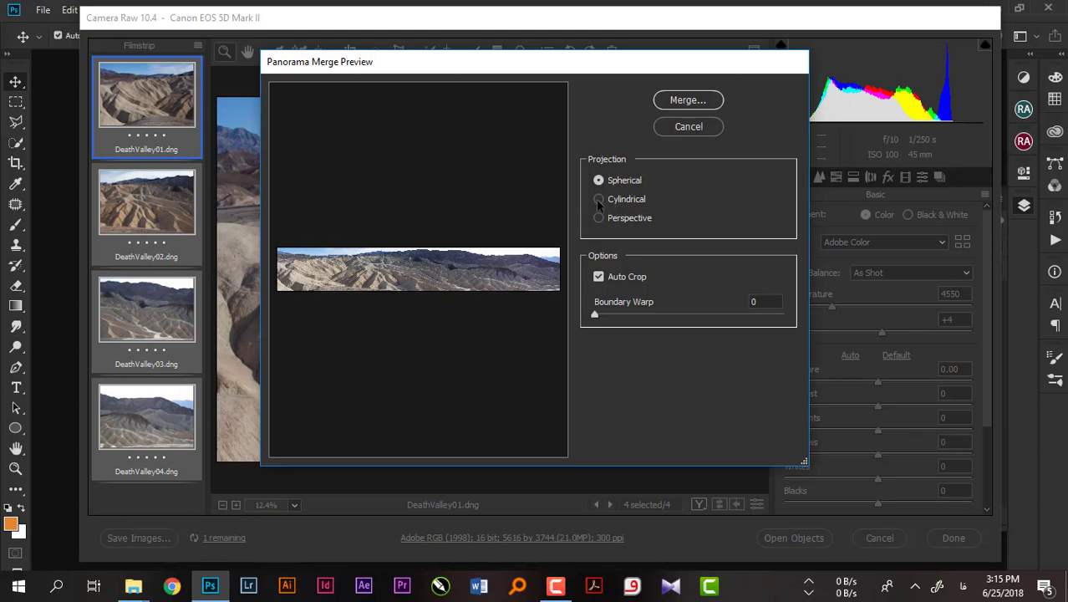
# Step: Try Cylindrical and Perspective projections, dismiss Perspective's errors, and settle on Spherical
pyautogui.click(598, 201)
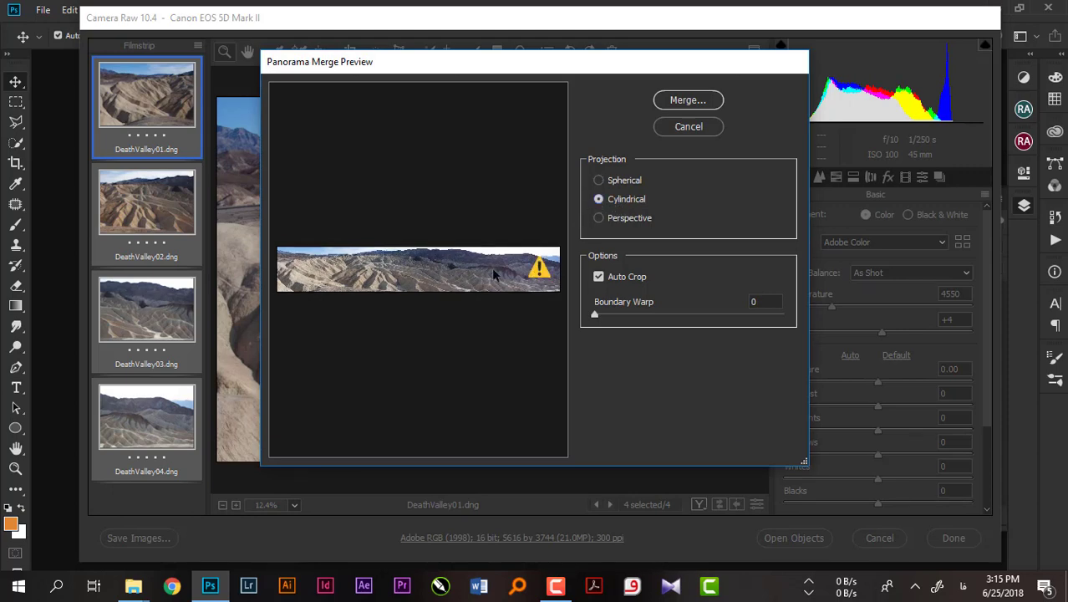
pyautogui.click(608, 220)
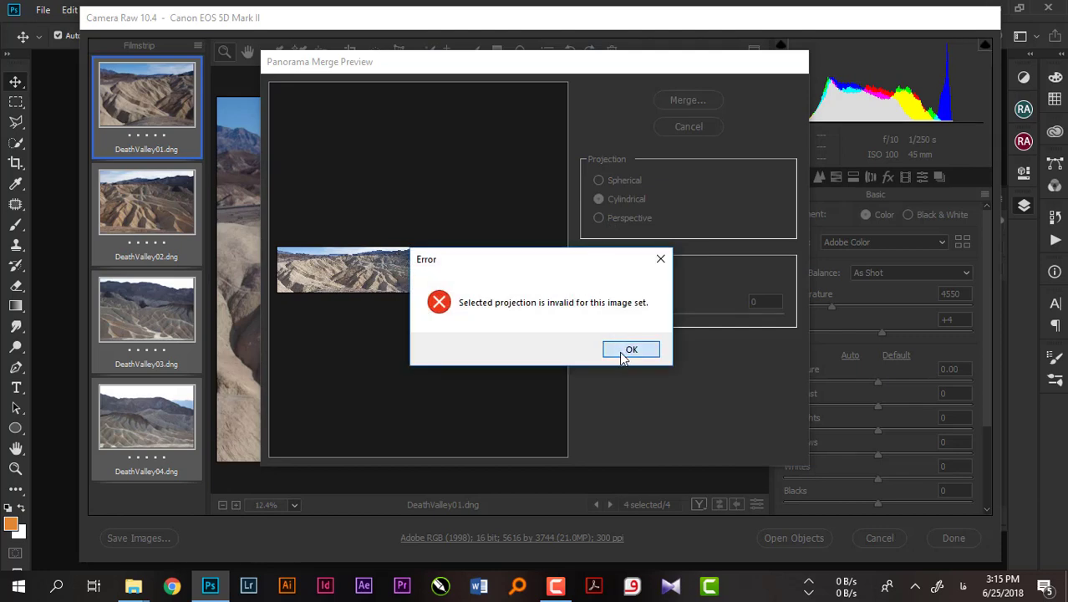
pyautogui.click(623, 353)
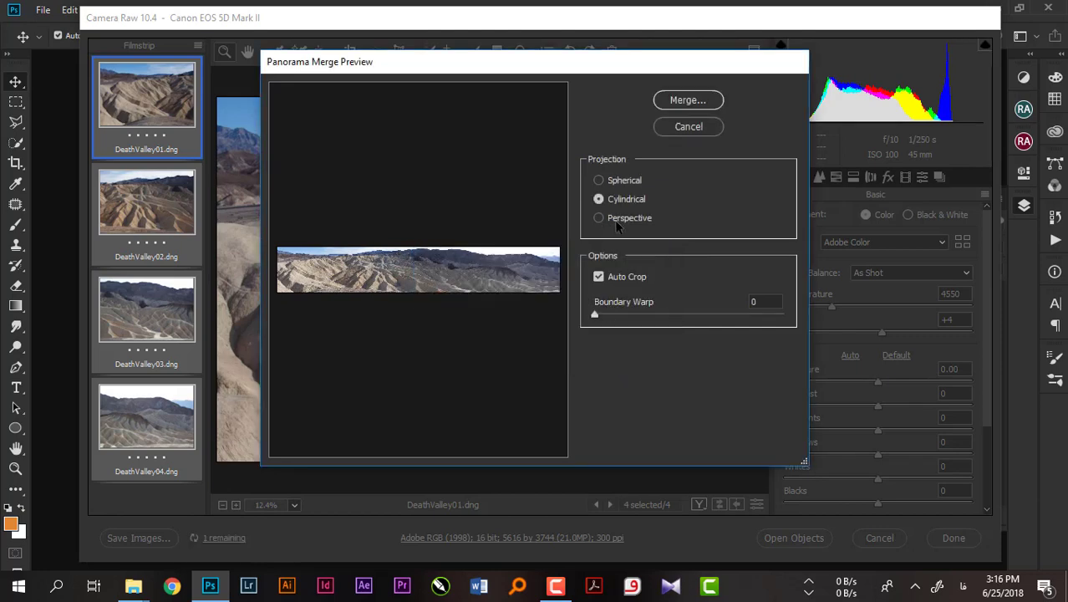
pyautogui.click(616, 222)
pyautogui.click(620, 350)
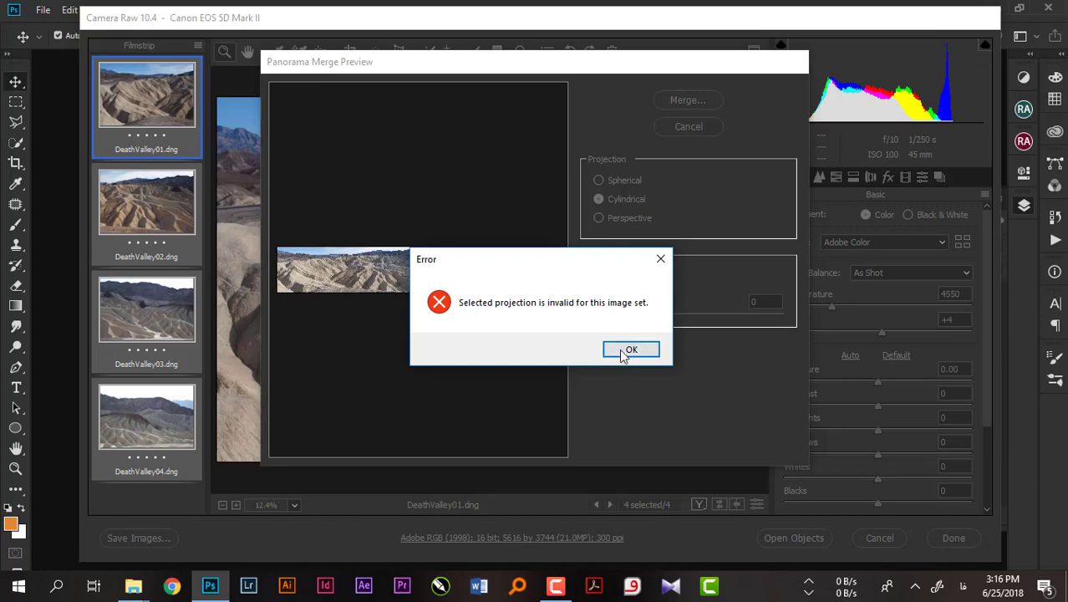
pyautogui.click(616, 183)
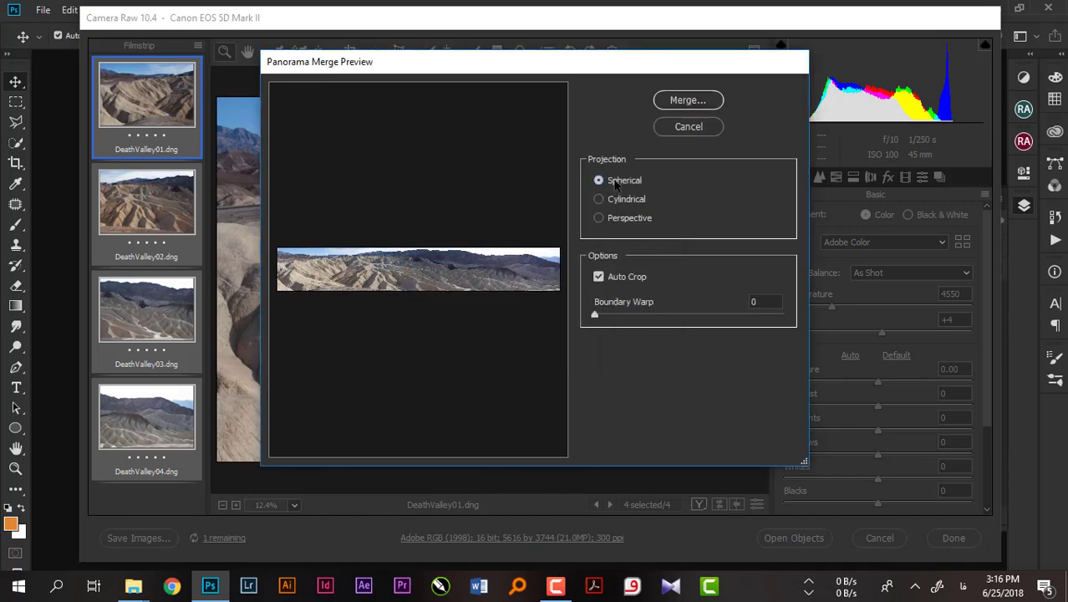
pyautogui.click(615, 200)
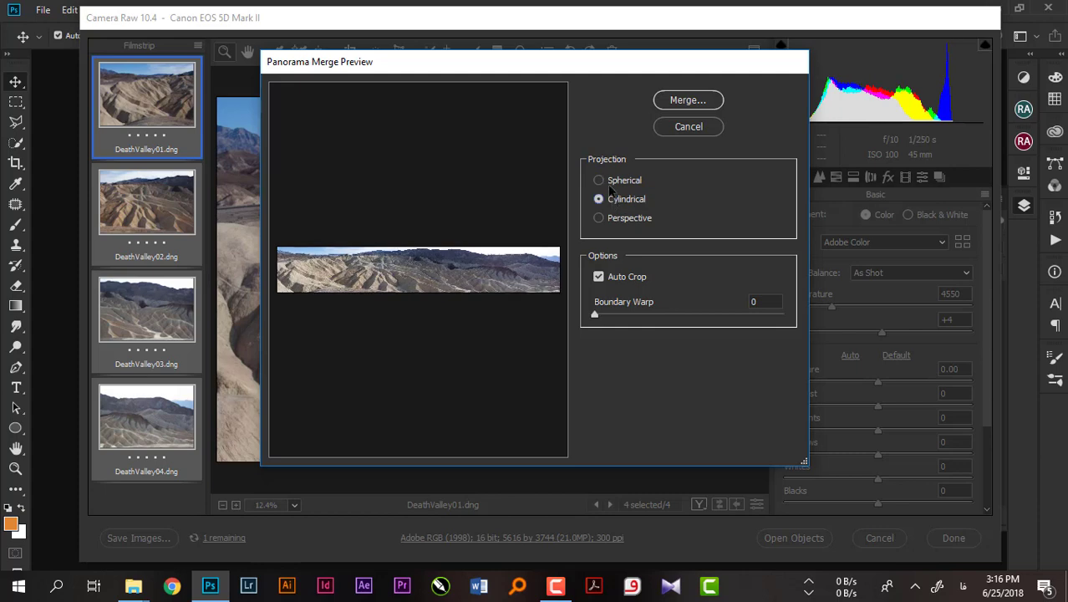
pyautogui.click(609, 185)
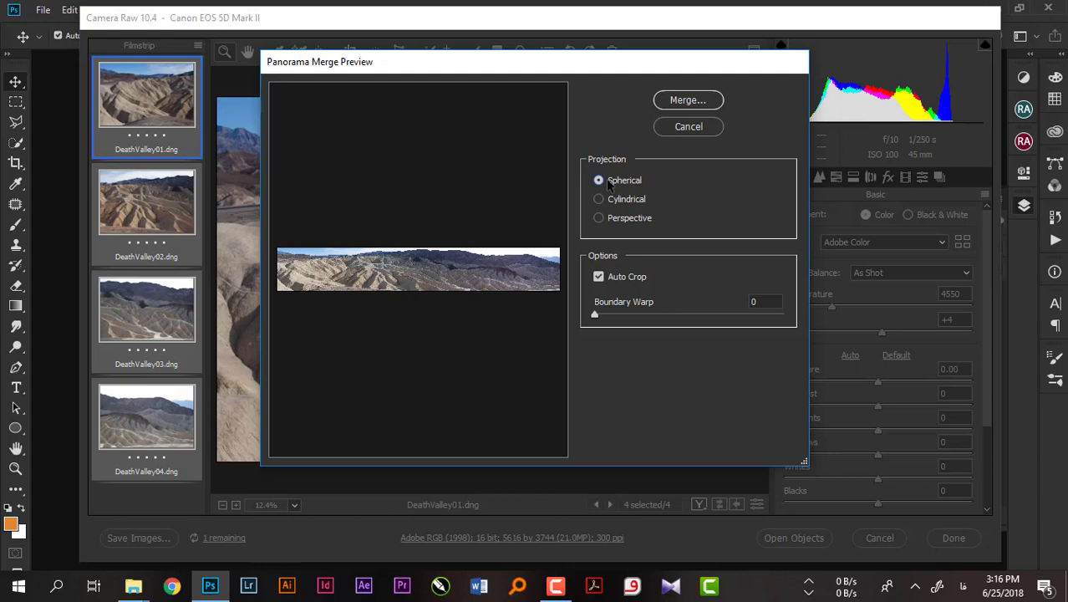
# Step: Turn off Auto Crop, compare projections uncropped, and raise Boundary Warp to 40
pyautogui.click(601, 280)
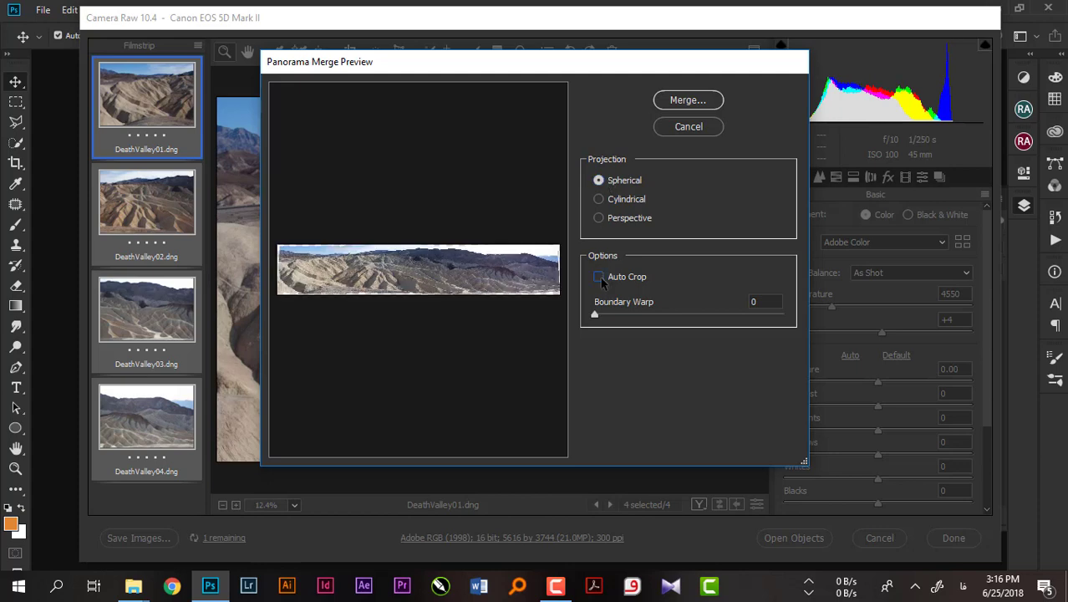
pyautogui.click(599, 201)
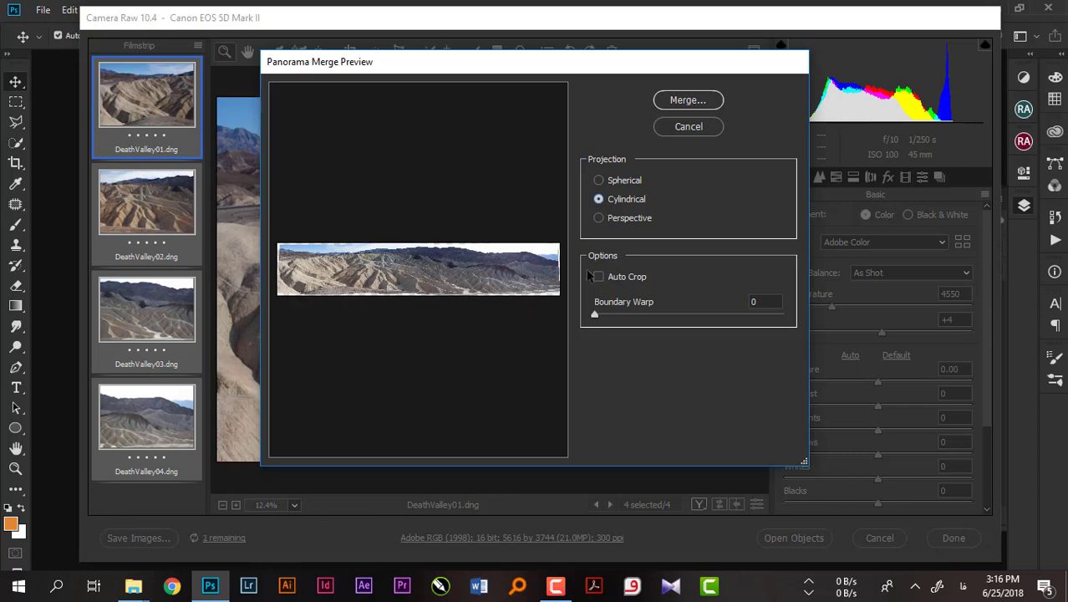
pyautogui.click(599, 181)
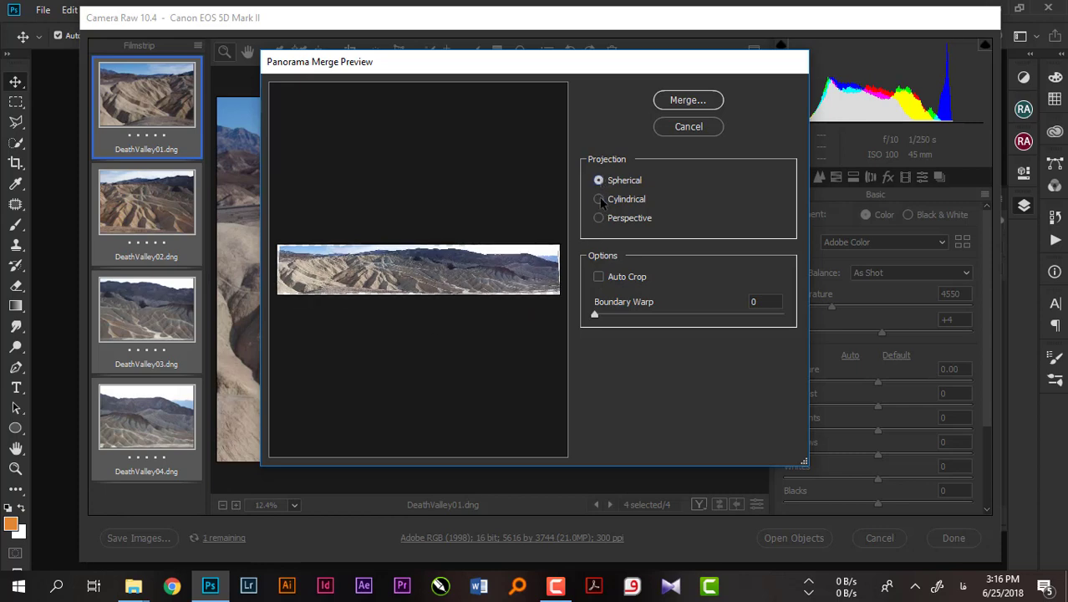
pyautogui.click(600, 199)
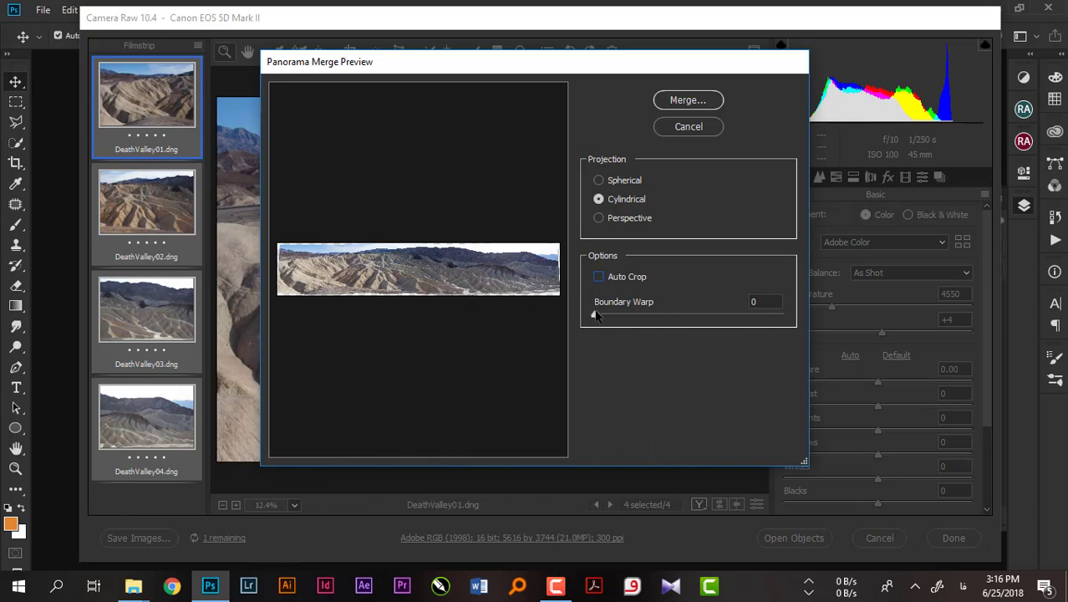
pyautogui.moveTo(594, 315)
pyautogui.mouseDown()
pyautogui.moveTo(730, 314)
pyautogui.moveTo(674, 315)
pyautogui.mouseUp()
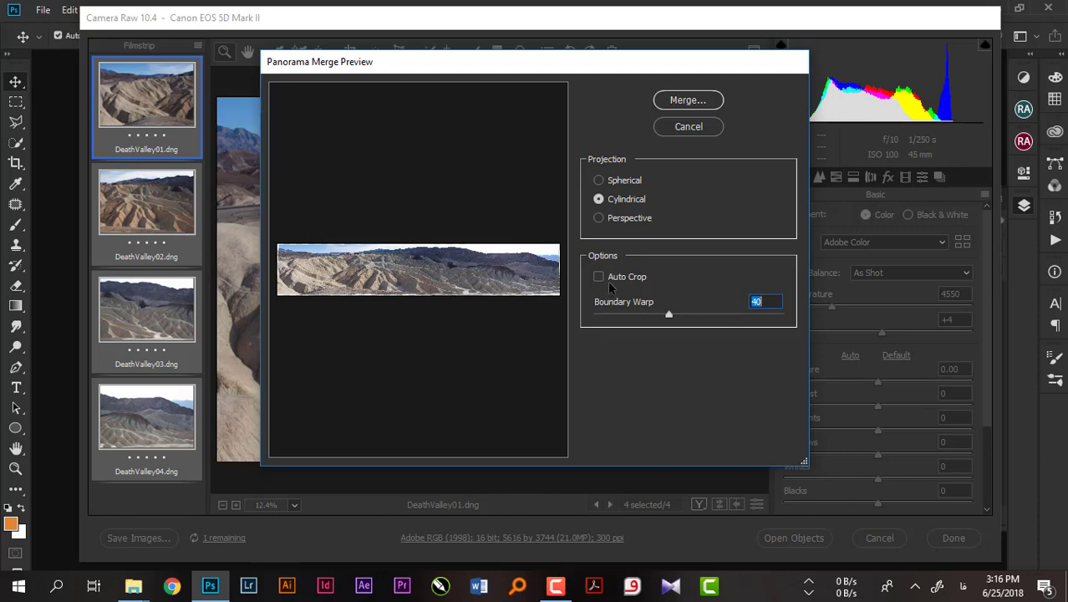
# Step: Re-enable Auto Crop, choose Spherical projection, and merge the panorama
pyautogui.click(598, 277)
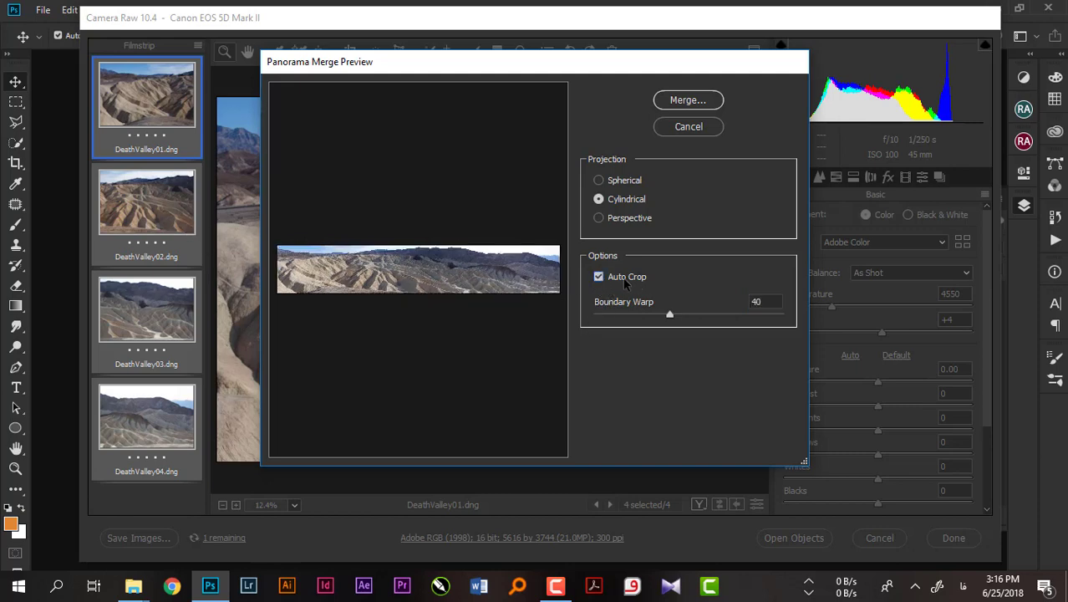
pyautogui.click(599, 180)
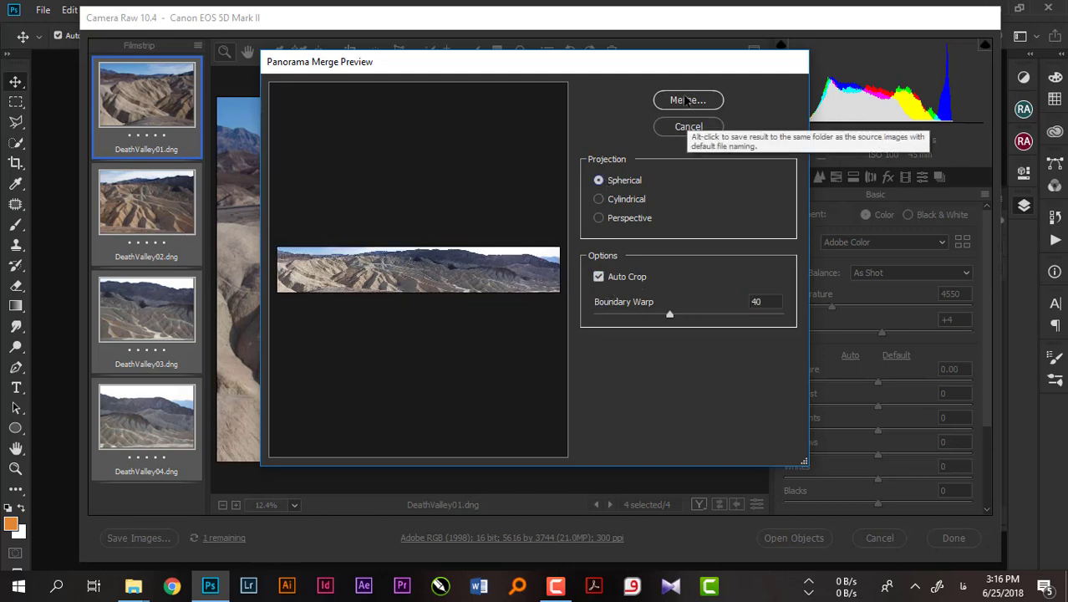
pyautogui.click(686, 104)
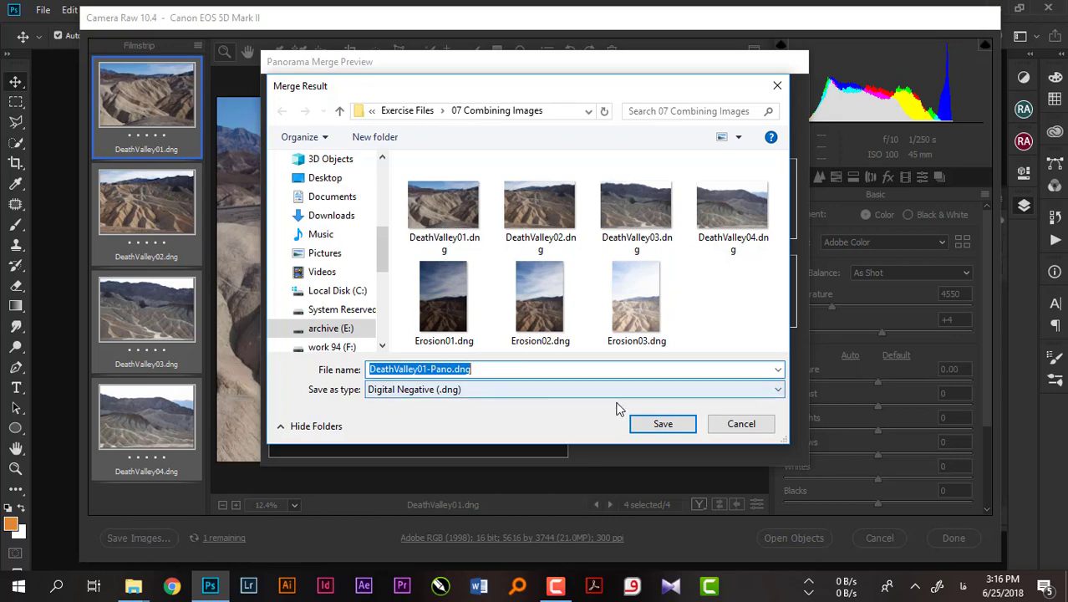
# Step: Save the merge as DeathValley01-Pano.dng and zoom into the new panorama
pyautogui.click(644, 428)
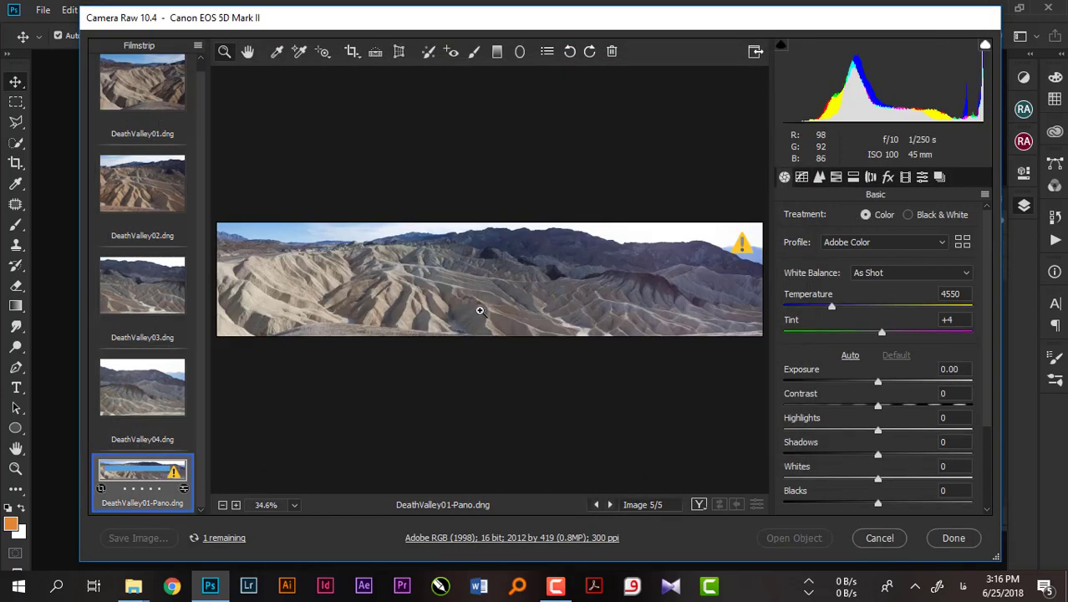
pyautogui.click(329, 273)
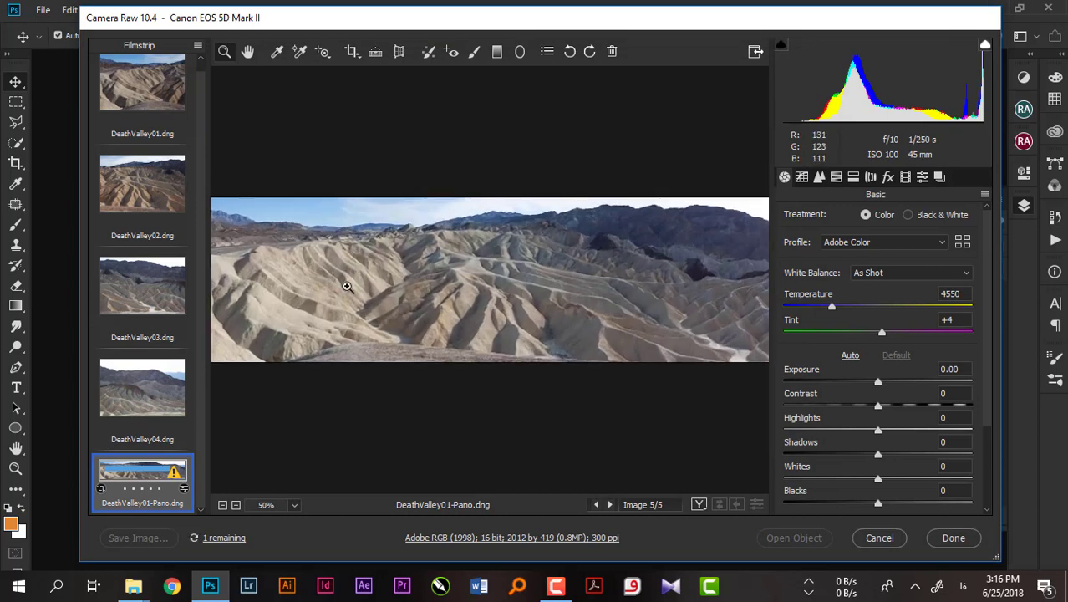
pyautogui.click(347, 287)
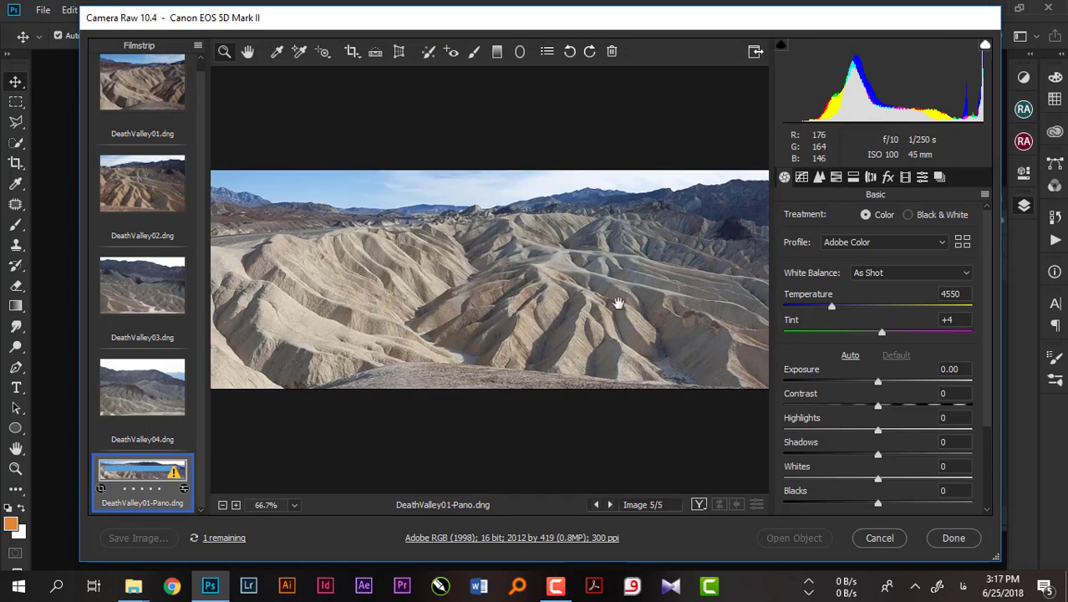
# Step: Pan across the panorama to inspect its darker right edge and left side
pyautogui.moveTo(618, 303); pyautogui.dragTo(493, 302)
pyautogui.moveTo(637, 308); pyautogui.dragTo(437, 311)
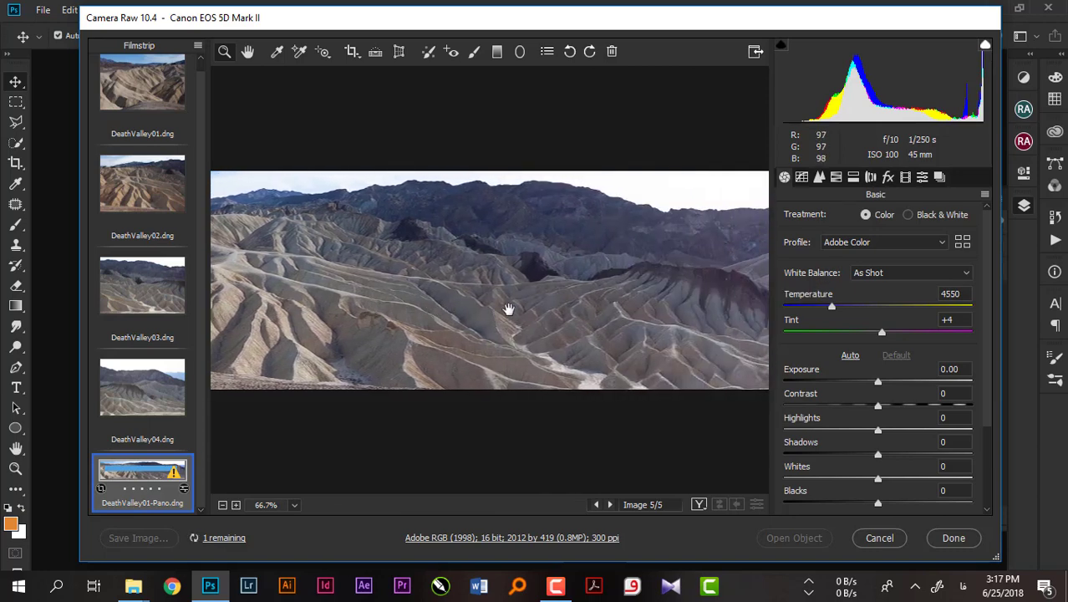
pyautogui.moveTo(509, 310); pyautogui.dragTo(381, 329)
pyautogui.moveTo(711, 321); pyautogui.dragTo(587, 320)
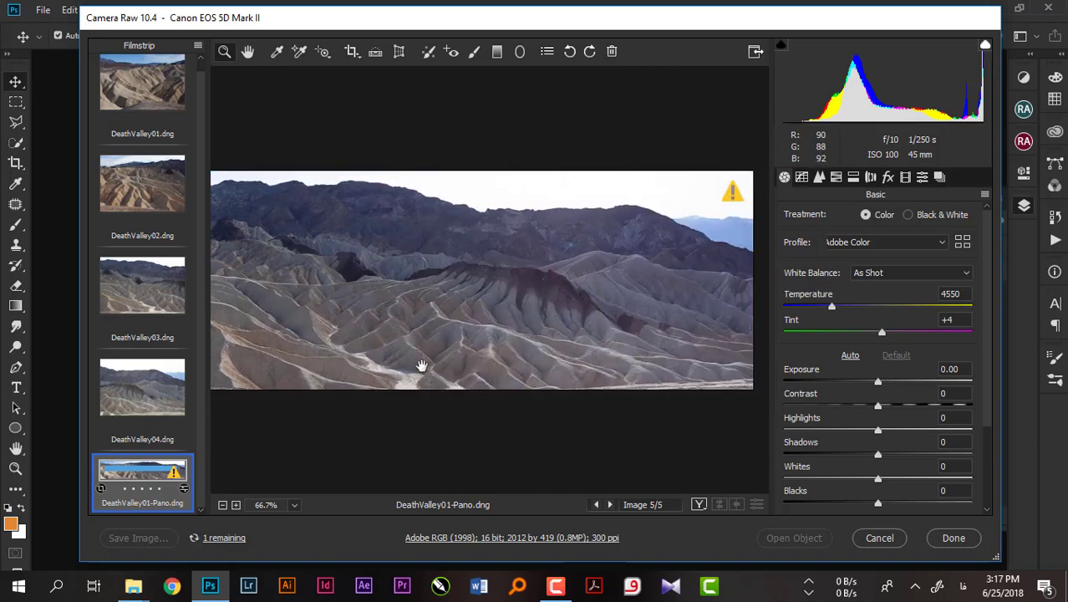
pyautogui.moveTo(421, 365)
pyautogui.mouseDown()
pyautogui.moveTo(556, 336)
pyautogui.moveTo(336, 344)
pyautogui.moveTo(494, 325)
pyautogui.mouseUp()
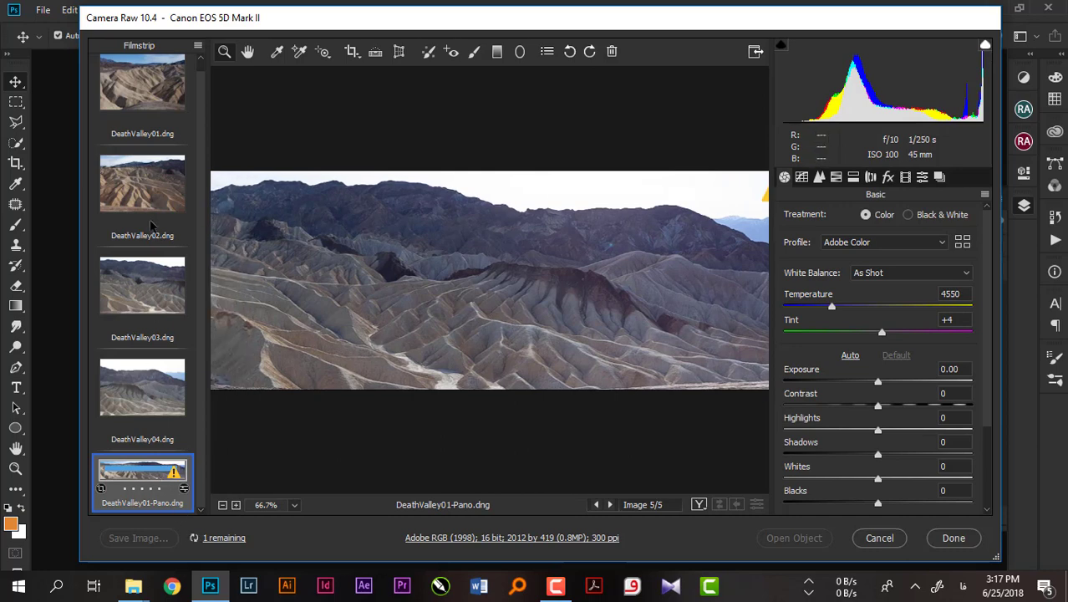
pyautogui.moveTo(353, 305); pyautogui.dragTo(601, 299)
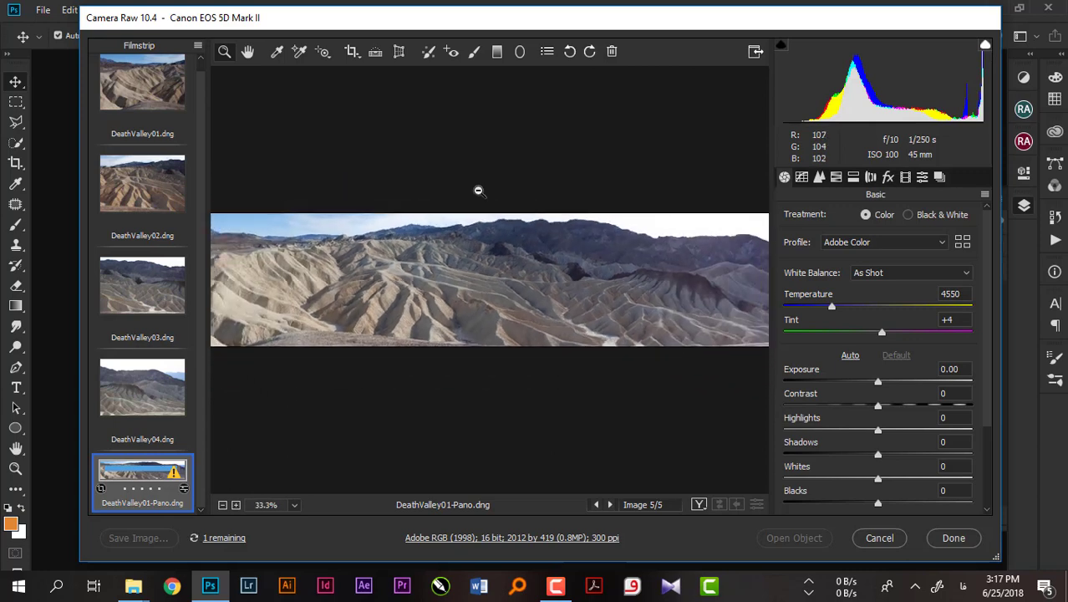
# Step: Draw a graduated filter with reset local settings and +0.90 Exposure, then close via Open Object
pyautogui.click(497, 51)
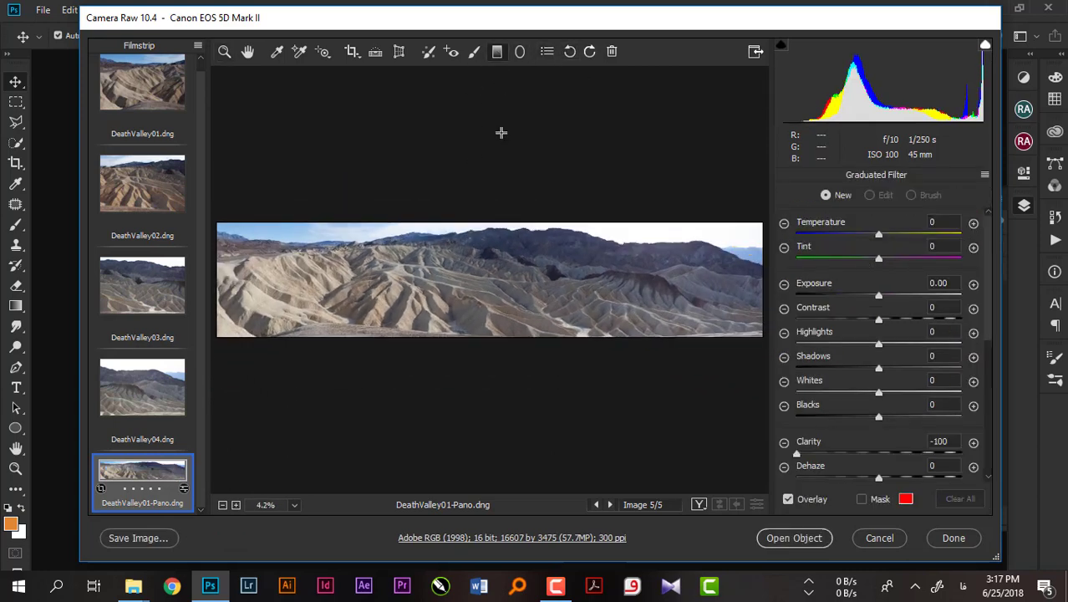
pyautogui.moveTo(603, 241)
pyautogui.mouseDown()
pyautogui.moveTo(590, 279)
pyautogui.moveTo(598, 294)
pyautogui.mouseUp()
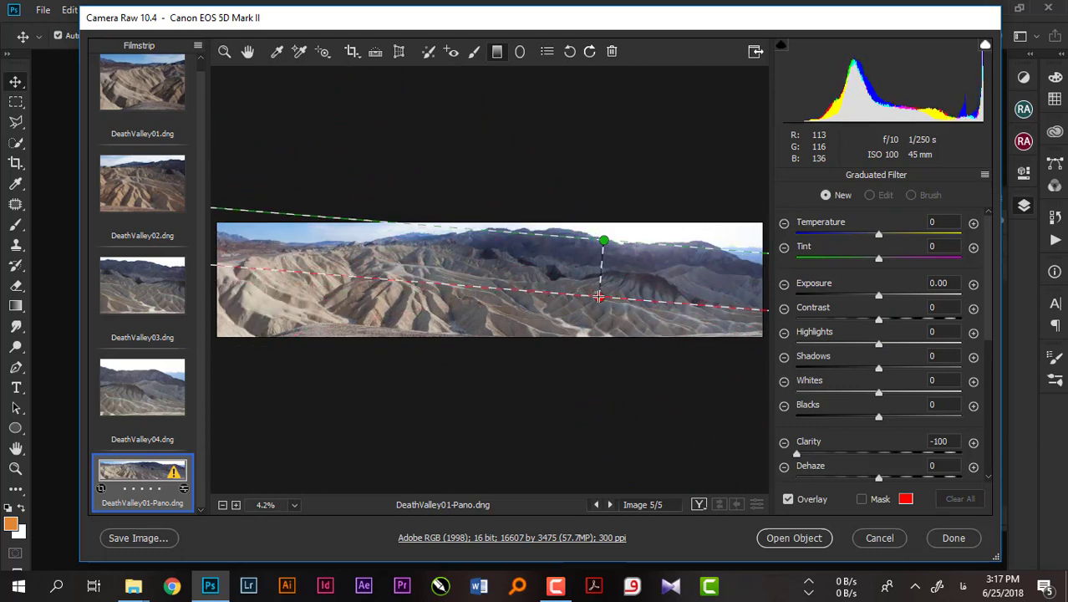
pyautogui.moveTo(598, 294); pyautogui.dragTo(598, 299)
pyautogui.click(985, 174)
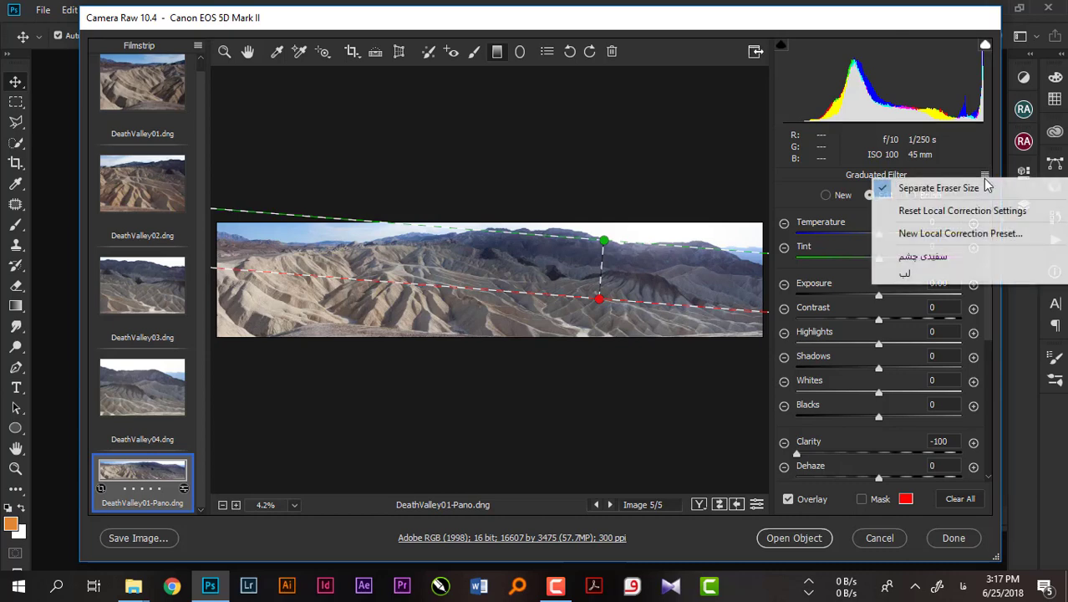
pyautogui.click(966, 209)
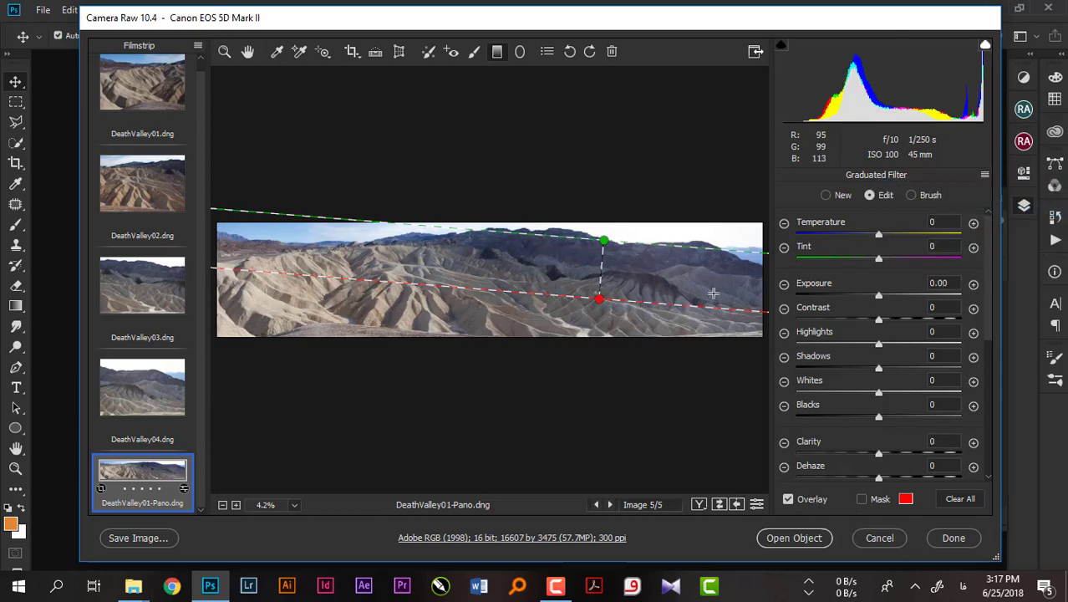
pyautogui.moveTo(879, 297); pyautogui.dragTo(898, 297)
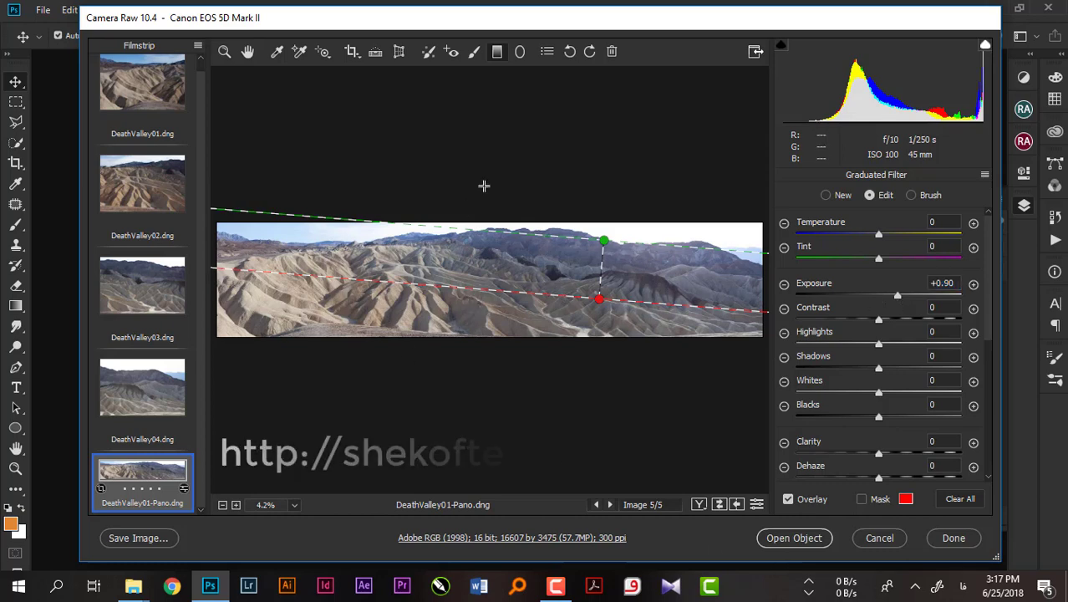
pyautogui.click(799, 538)
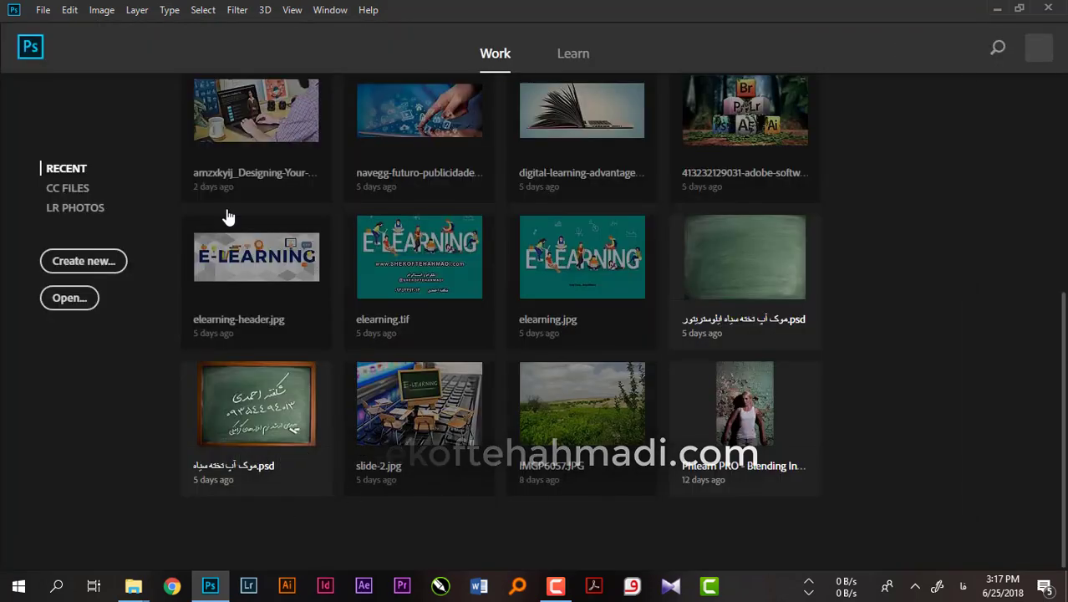
pyautogui.moveTo(133, 586)
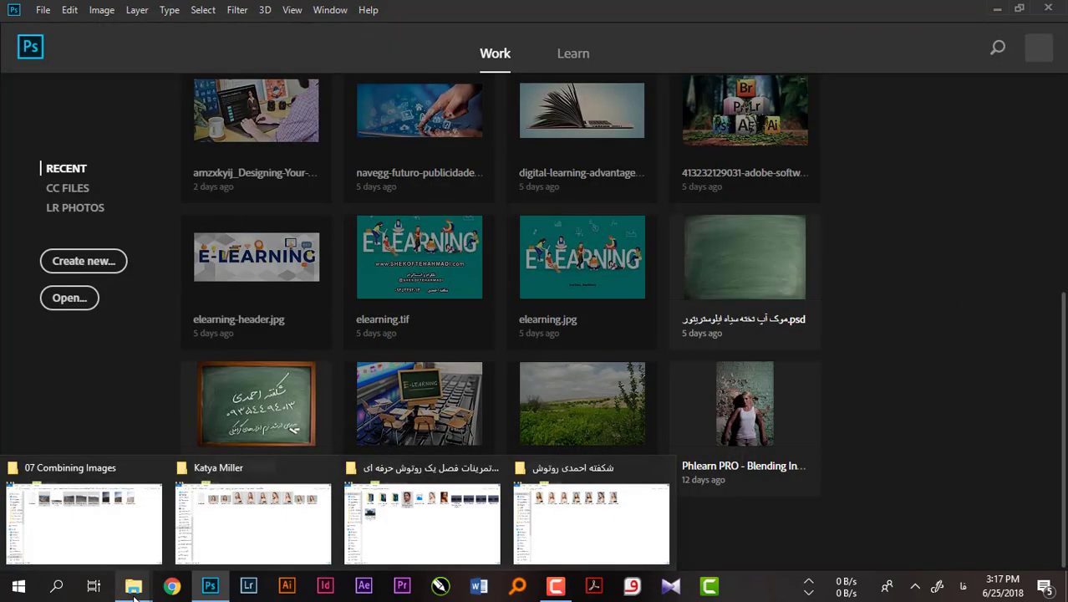
# Step: Drag DeathValley01-Pano.dng from the 07 Combining Images folder onto Photoshop to open it
pyautogui.click(83, 522)
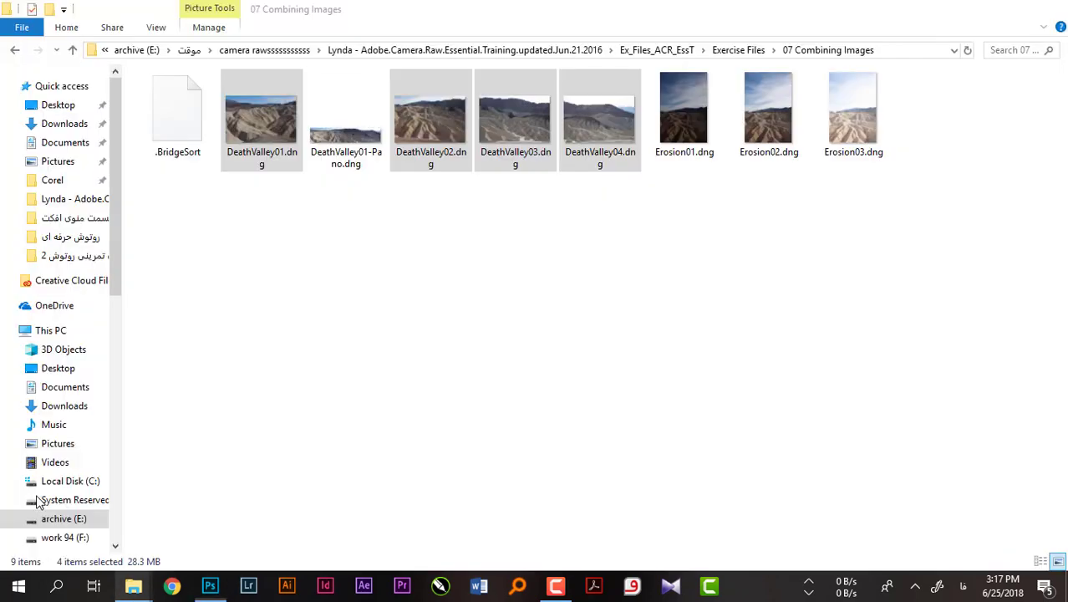
pyautogui.doubleClick(348, 123)
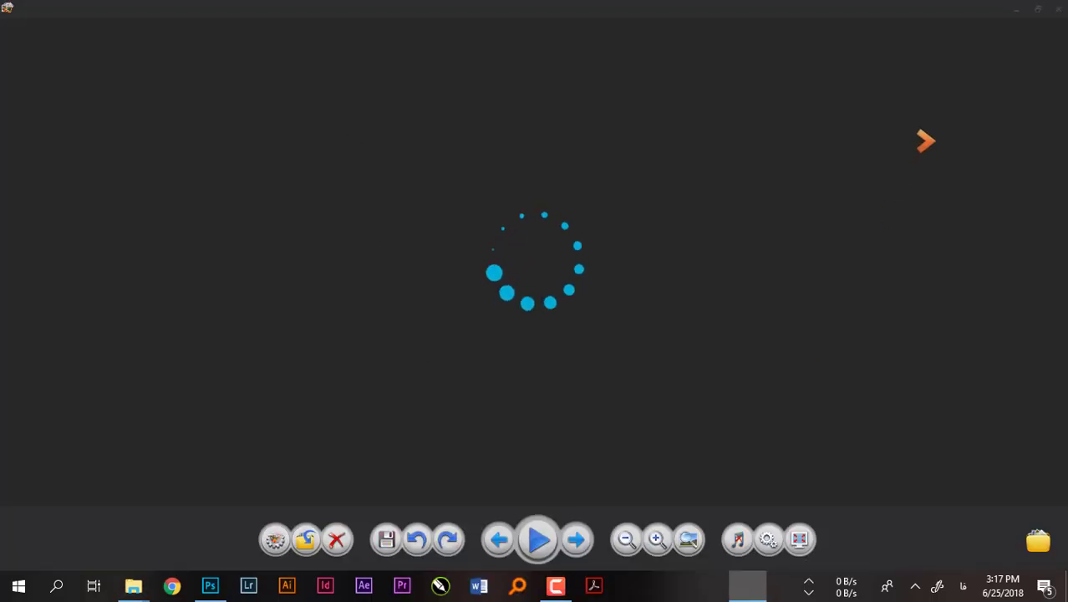
pyautogui.click(1059, 12)
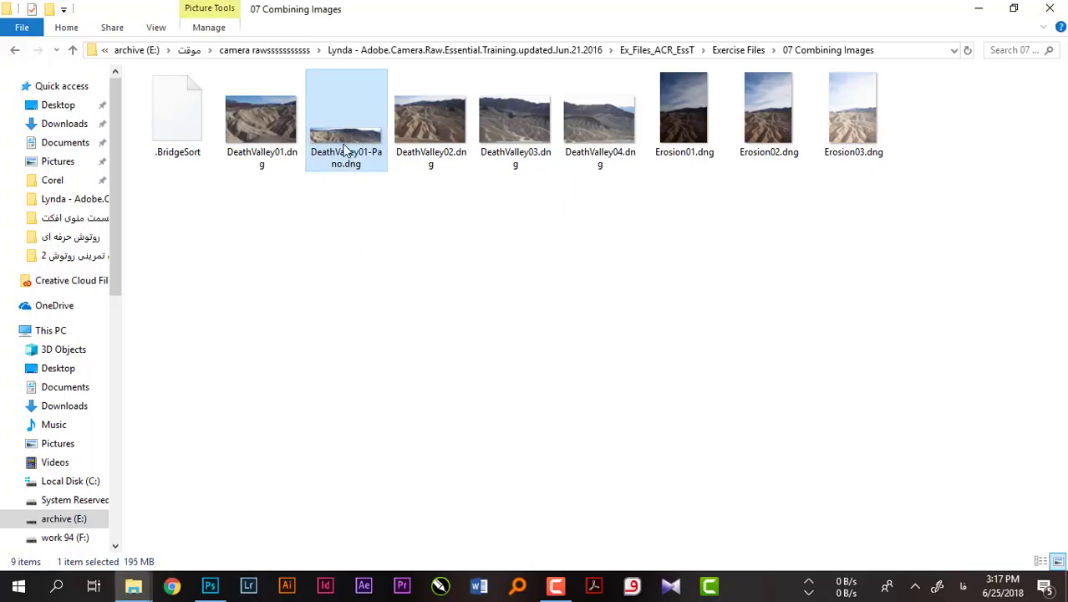
pyautogui.moveTo(346, 148); pyautogui.dragTo(237, 593)
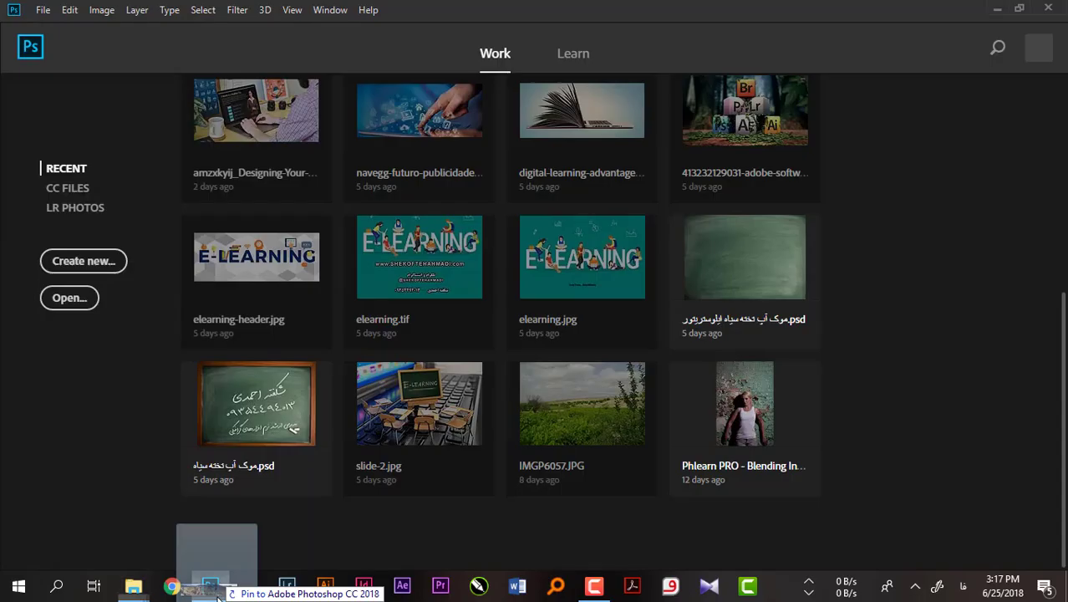
pyautogui.moveTo(237, 594); pyautogui.dragTo(361, 146)
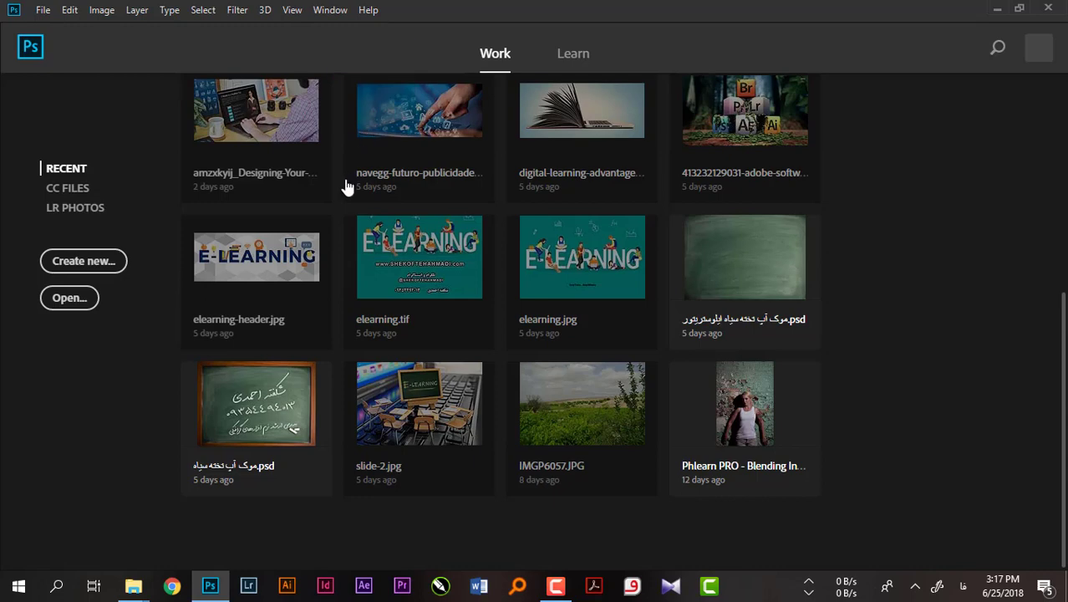
pyautogui.moveTo(133, 586)
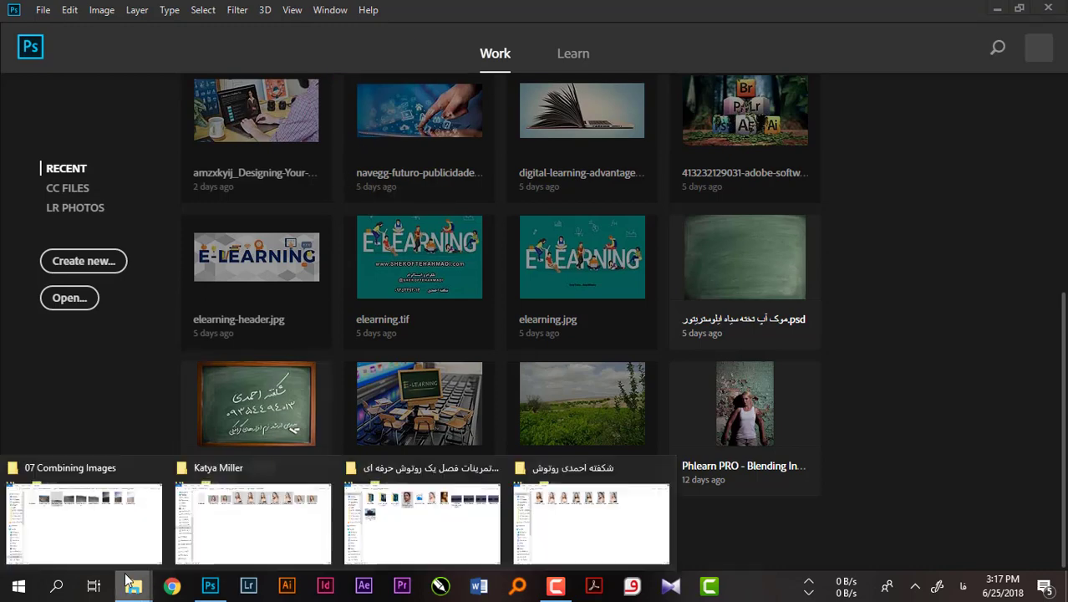
pyautogui.click(121, 537)
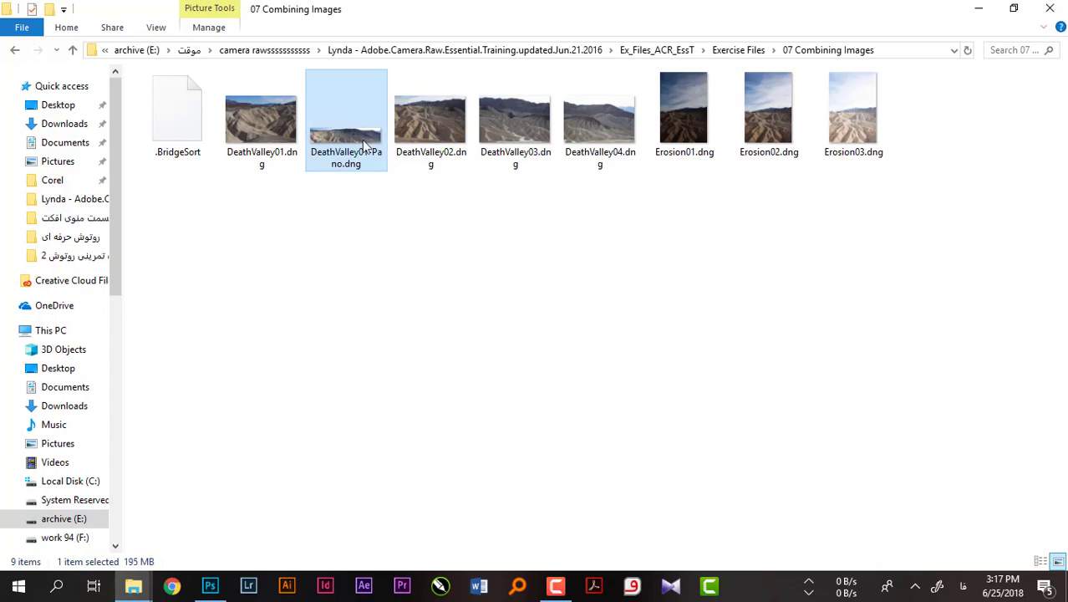
pyautogui.moveTo(362, 140)
pyautogui.mouseDown()
pyautogui.moveTo(224, 222)
pyautogui.moveTo(282, 53)
pyautogui.mouseUp()
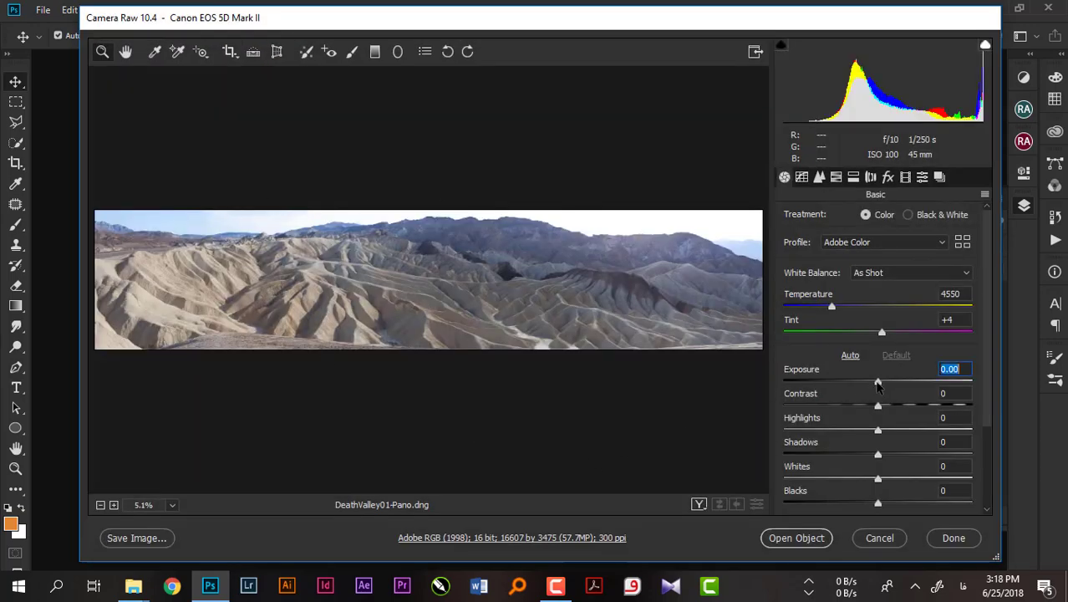
# Step: Set Exposure -0.25, Temperature 5400 and Tint -1, then zoom into the panorama's detail
pyautogui.moveTo(878, 382); pyautogui.dragTo(873, 382)
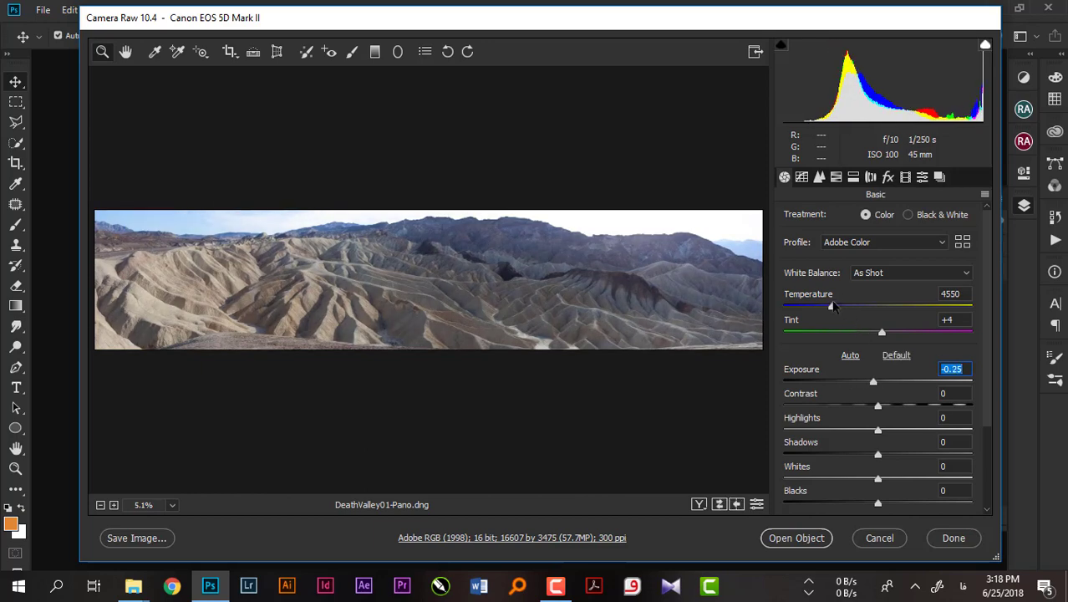
pyautogui.moveTo(833, 306)
pyautogui.mouseDown()
pyautogui.moveTo(848, 306)
pyautogui.moveTo(875, 336)
pyautogui.mouseUp()
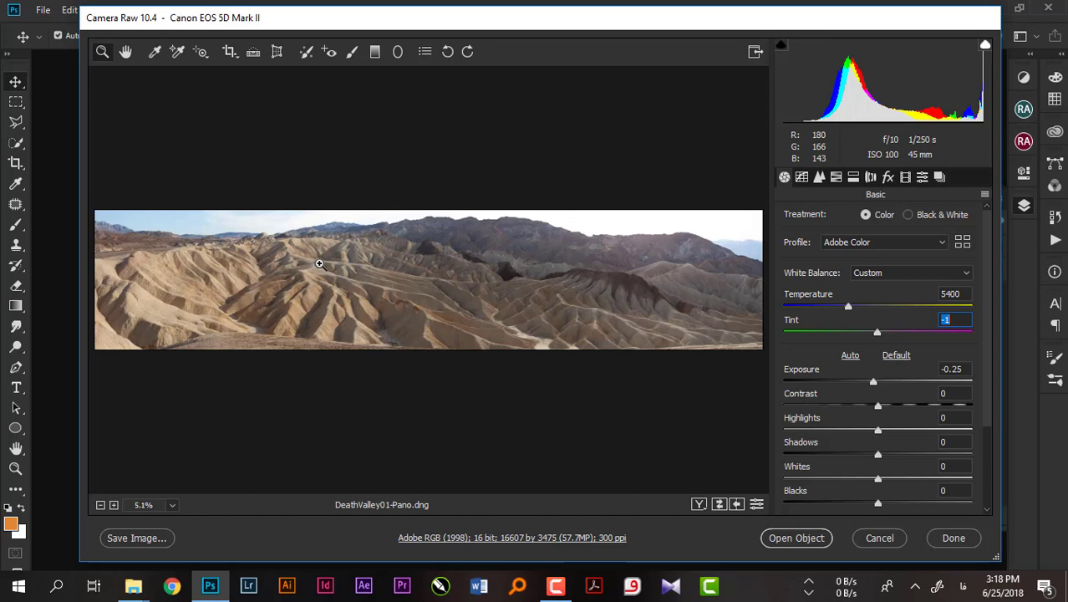
pyautogui.click(612, 255)
pyautogui.moveTo(572, 274)
pyautogui.mouseDown()
pyautogui.moveTo(637, 326)
pyautogui.moveTo(615, 329)
pyautogui.mouseUp()
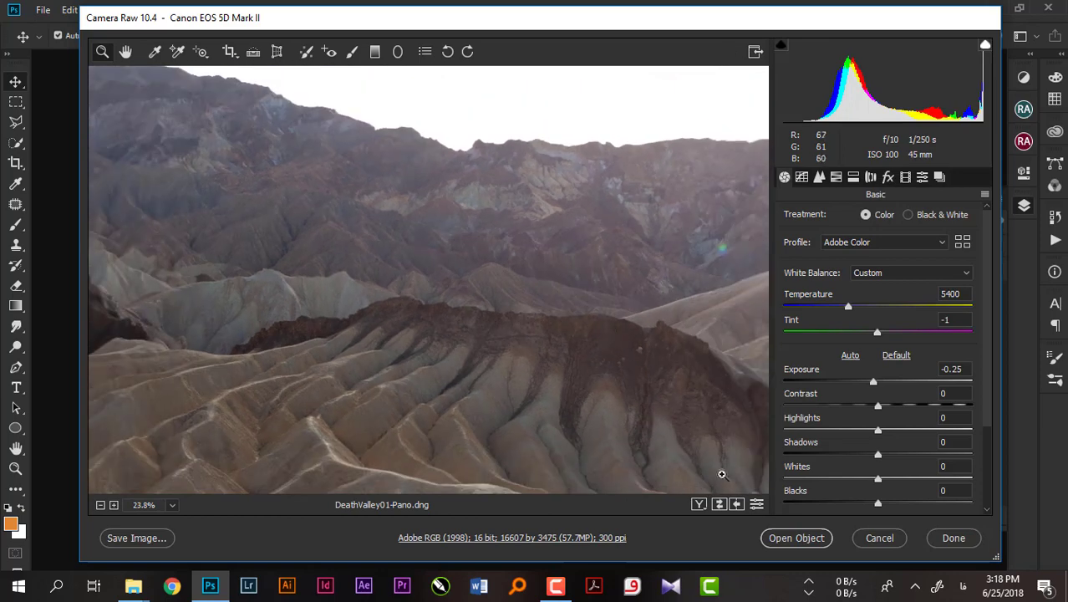
# Step: Open the adjusted DeathValley01-Pano into Photoshop's main workspace with Open Object
pyautogui.click(787, 539)
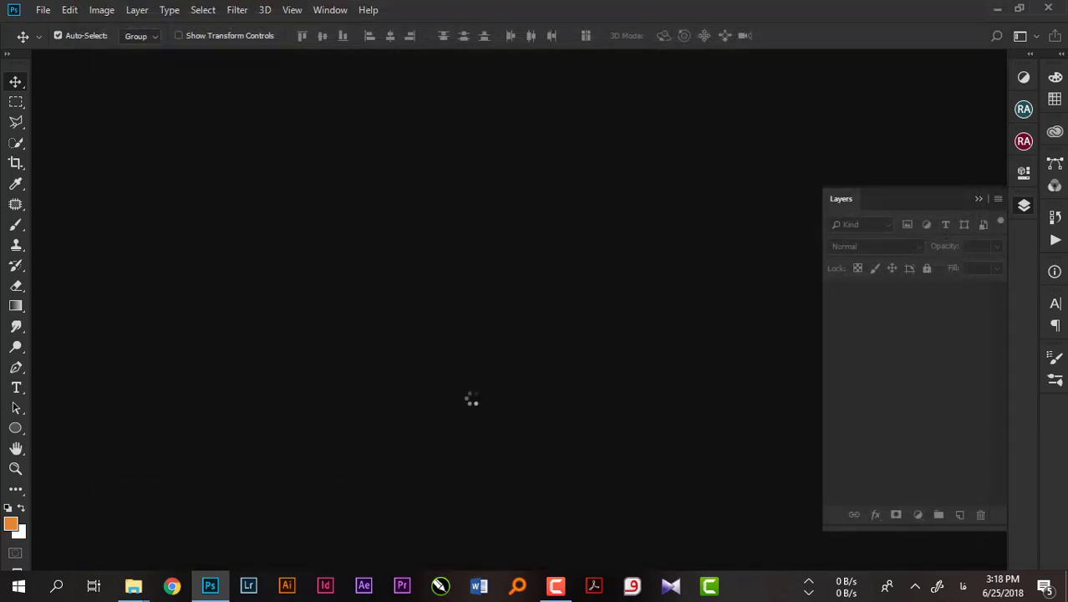